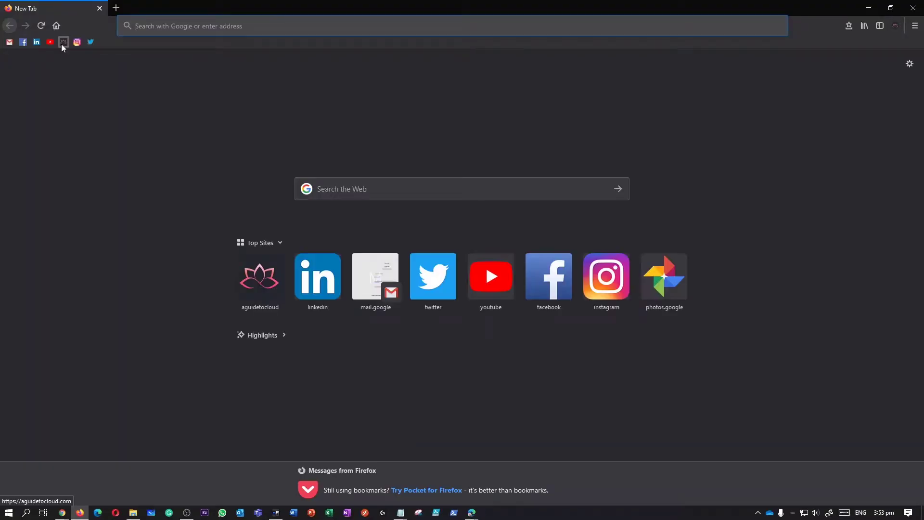
From the A Guide To Cloud bookmark, open the 'How to measure your latency for Windows Virtual Desktop?' post in a new tab.
click(63, 44)
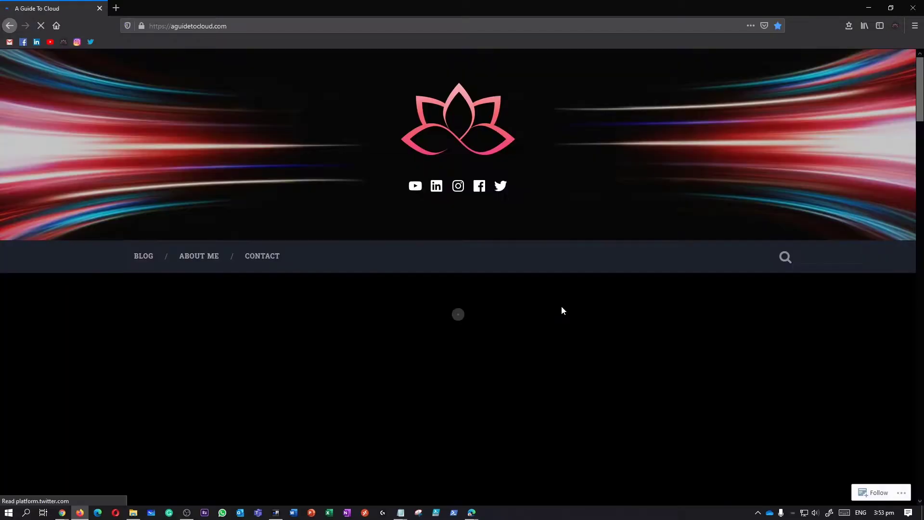
scroll(567, 284, down, 1)
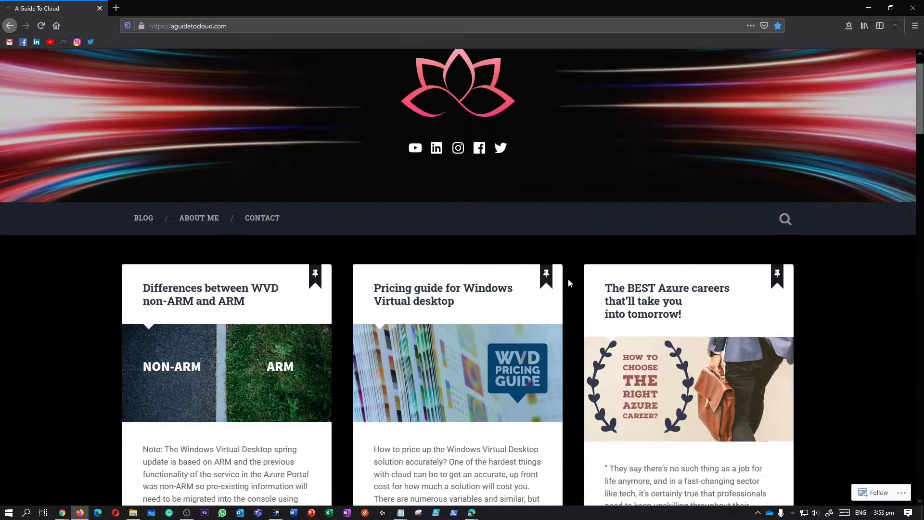
scroll(568, 283, down, 12)
scroll(568, 278, down, 7)
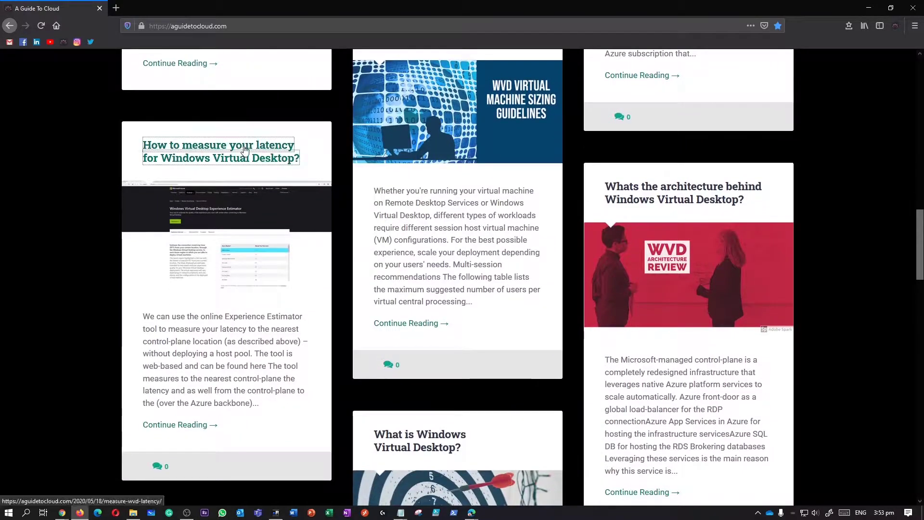
right_click(248, 146)
click(272, 152)
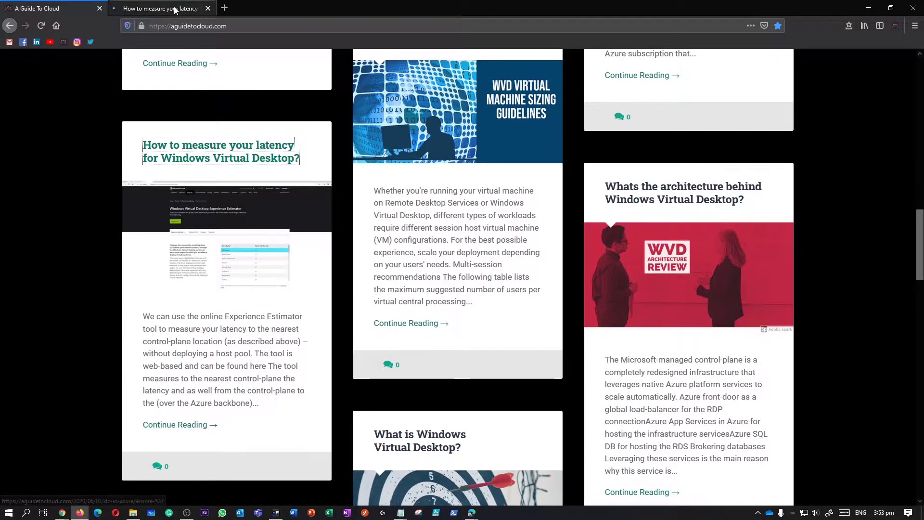
Switch to the latency post and bring up the link options for its Experience Estimator 'here' link.
click(175, 9)
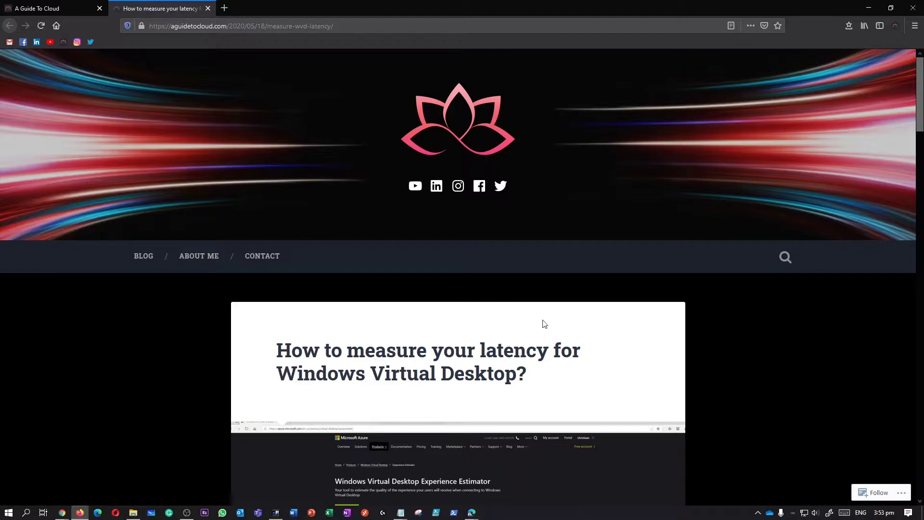
scroll(546, 322, down, 7)
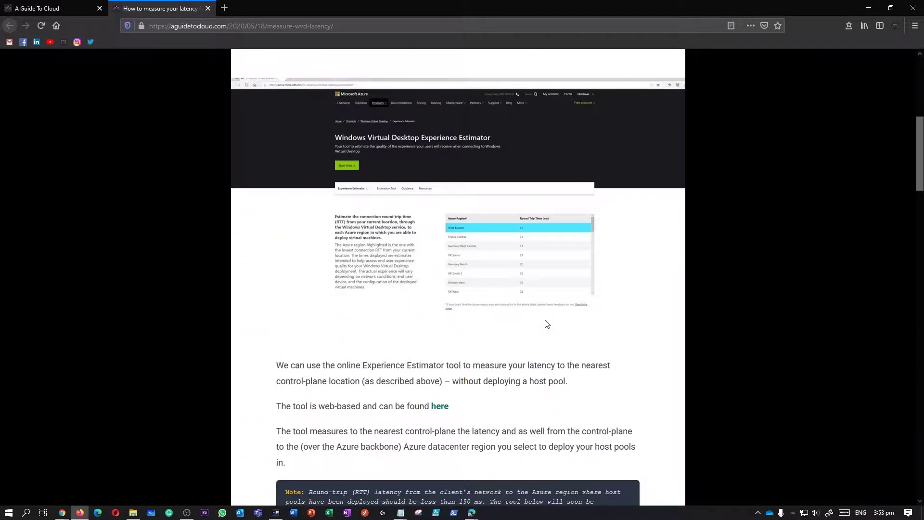
scroll(547, 324, down, 2)
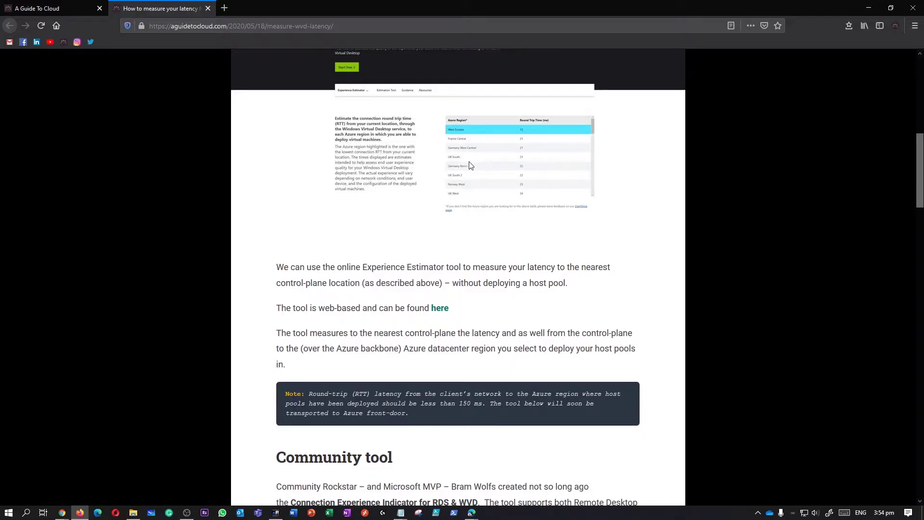
right_click(441, 310)
Open the Experience Estimator tab and pick out Australia Central 2 (57 ms), Central (58 ms) and Southeast (64 ms).
click(486, 318)
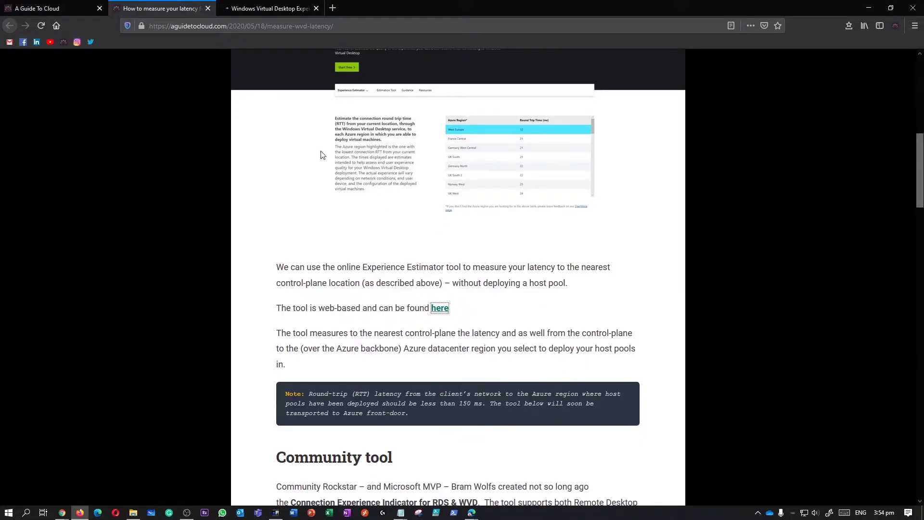
click(270, 9)
scroll(432, 276, down, 3)
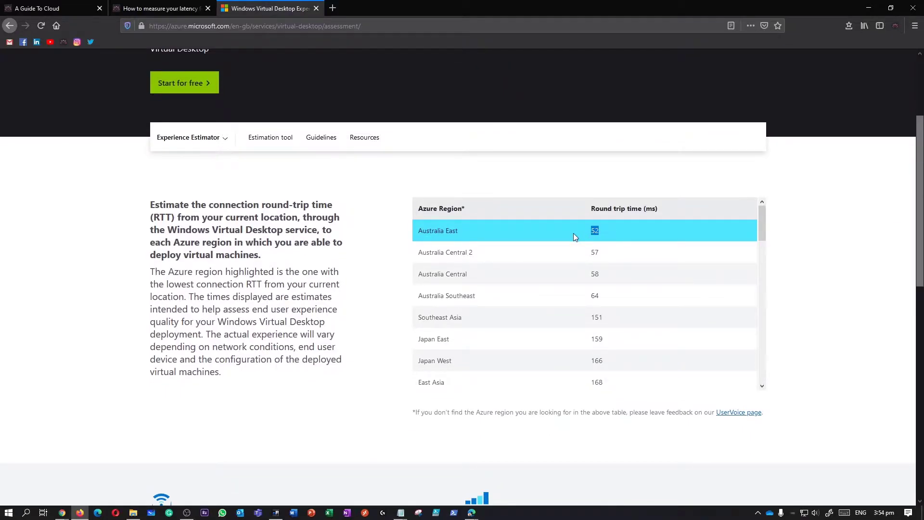
double_click(594, 253)
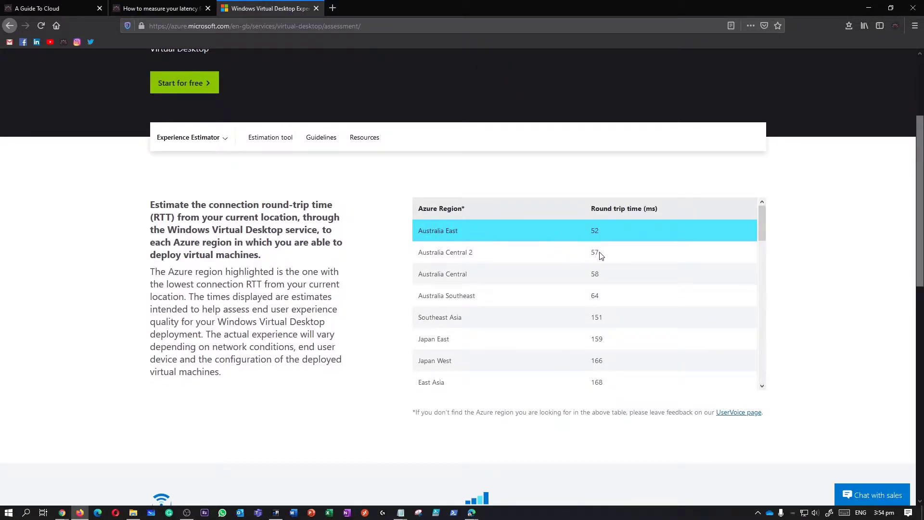
double_click(603, 274)
double_click(595, 295)
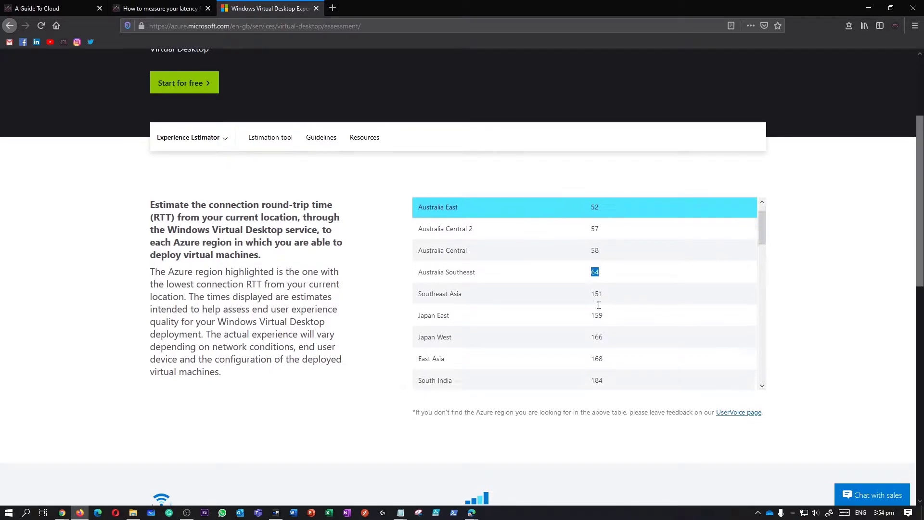
Scroll through the rest of the region round-trip table, then minimize Firefox.
scroll(599, 308, down, 12)
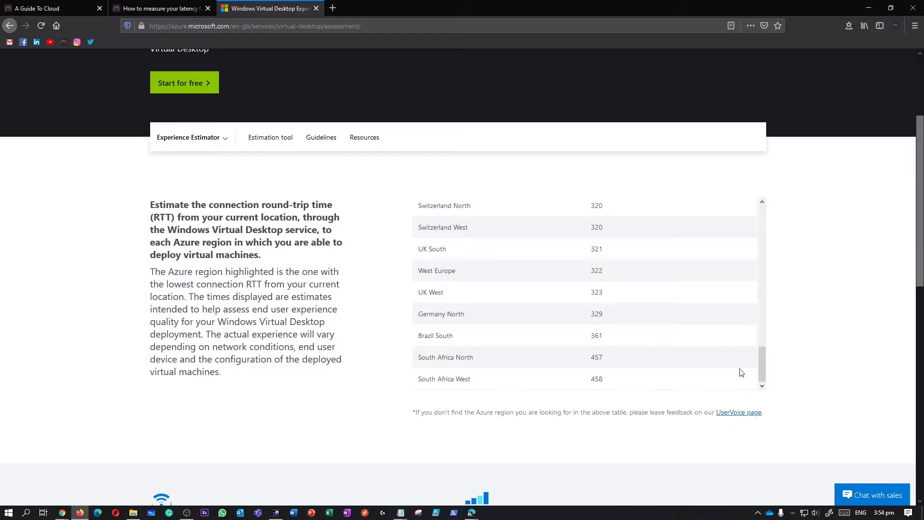
drag(760, 369, 763, 208)
click(780, 277)
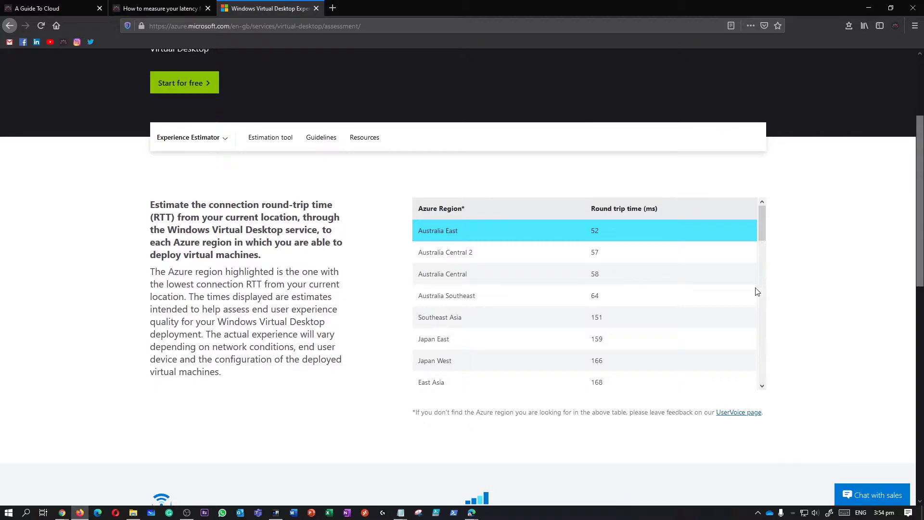
scroll(693, 342, down, 4)
scroll(691, 344, up, 5)
click(868, 8)
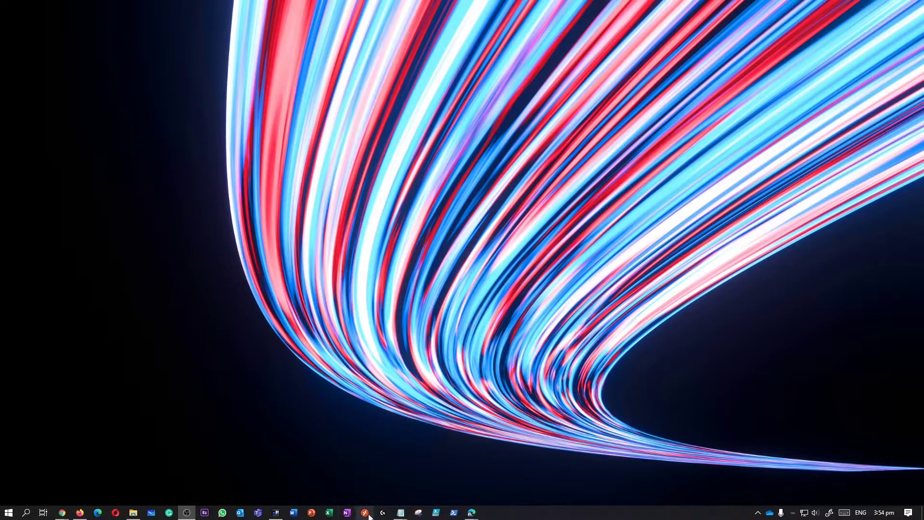
Check the SessionDesktop display settings, then connect to SessionDesktop using the workspace password.
right_click(452, 223)
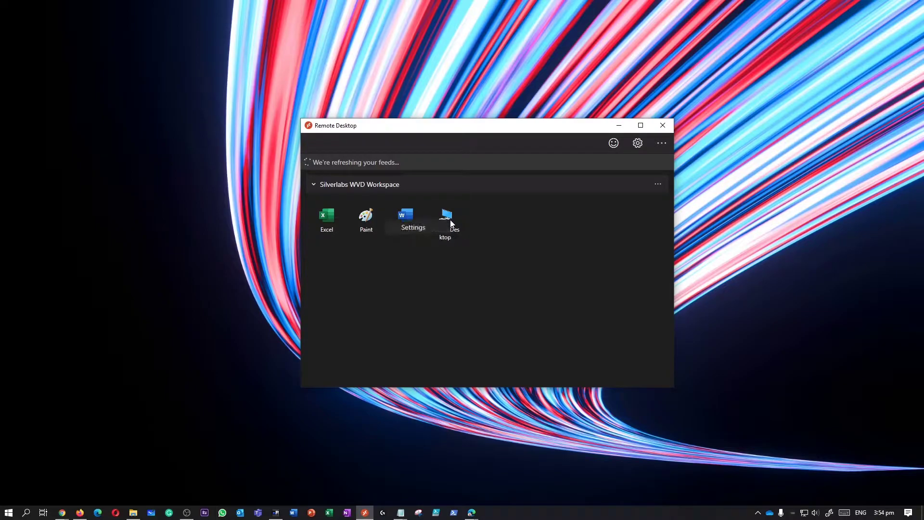
click(432, 223)
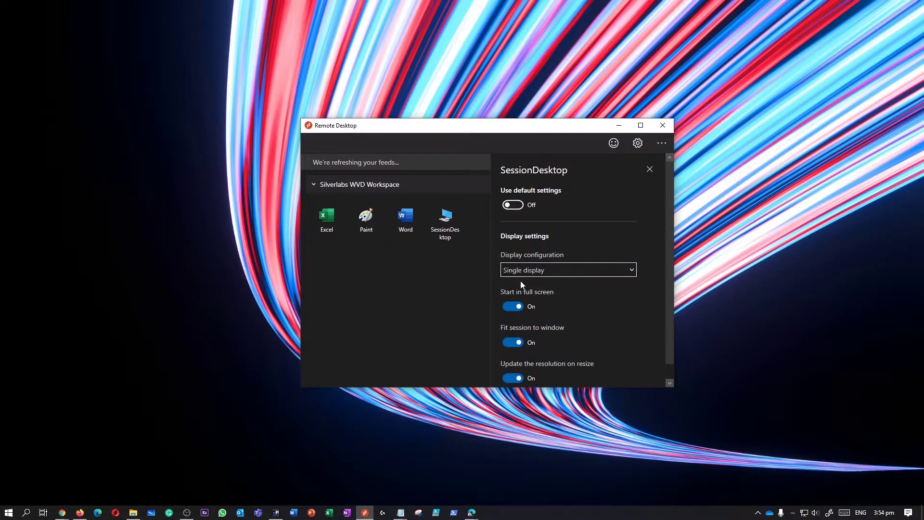
double_click(443, 221)
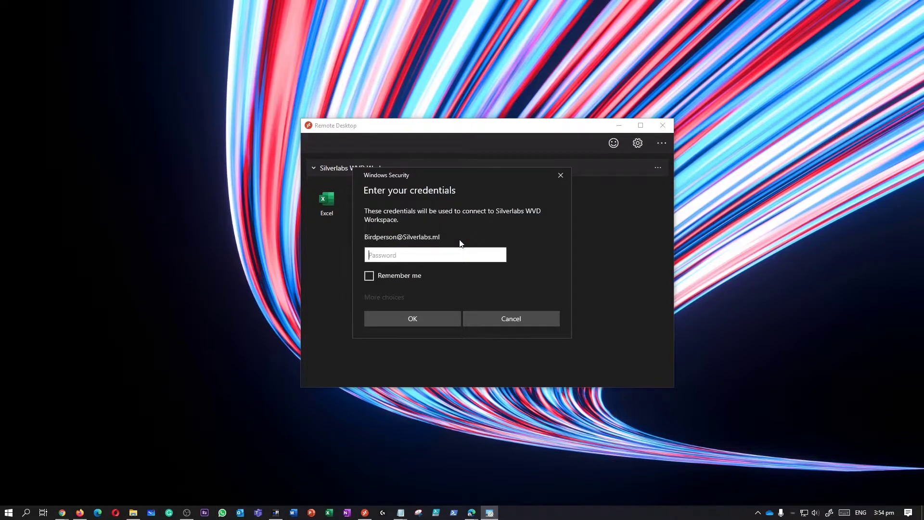
text(•••••••••••)
key(Return)
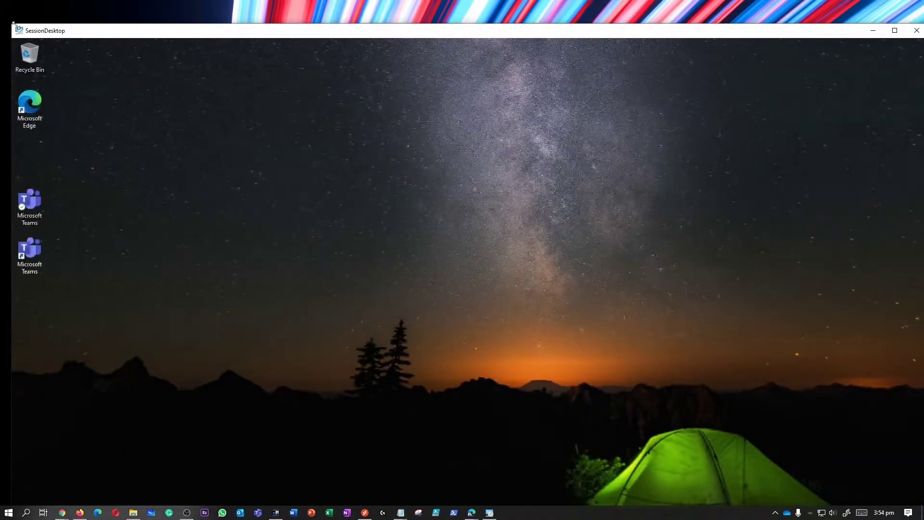
Shrink and recentre the SessionDesktop window and open its remote Start menu.
drag(13, 23, 159, 116)
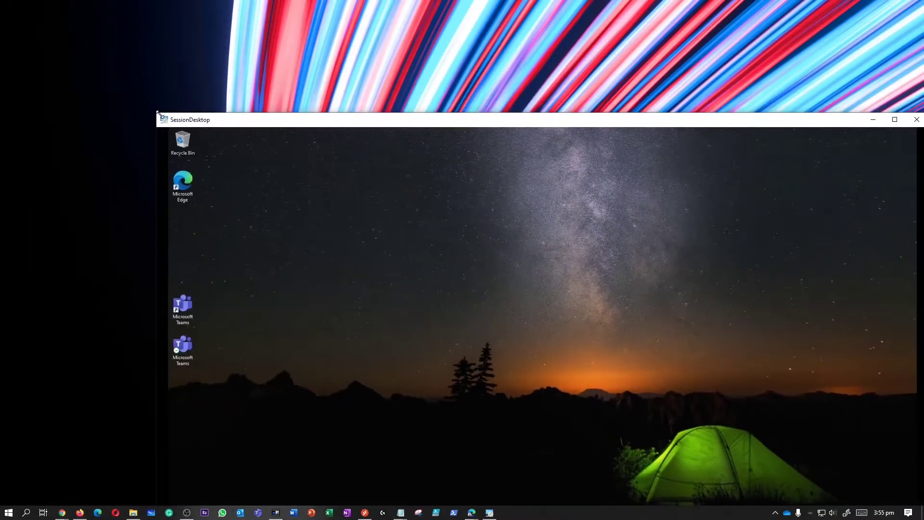
drag(376, 128, 309, 50)
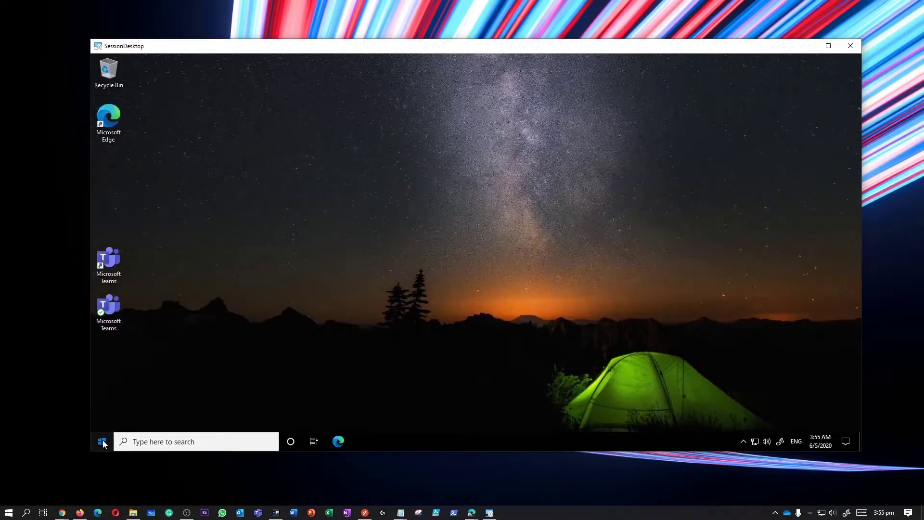
click(102, 442)
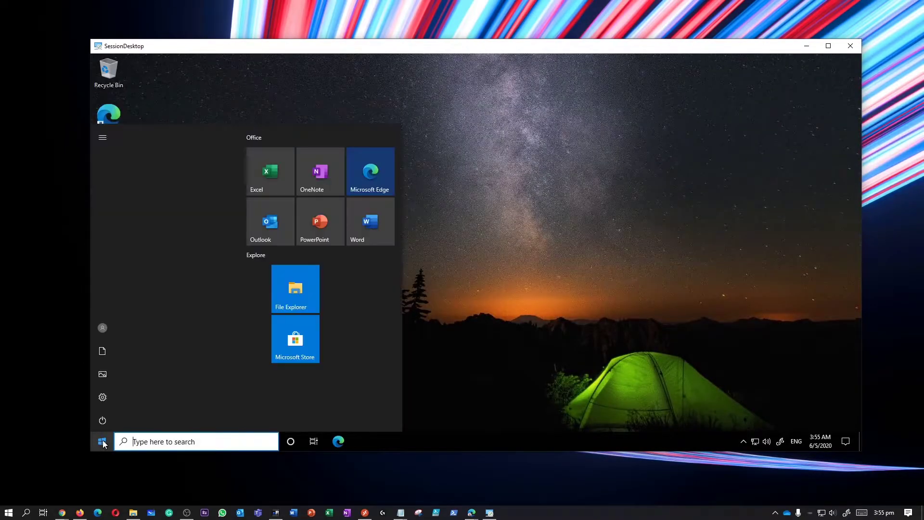
Show the session's connection information, expand details to read the 53 ms round-trip time, then close it.
right_click(559, 50)
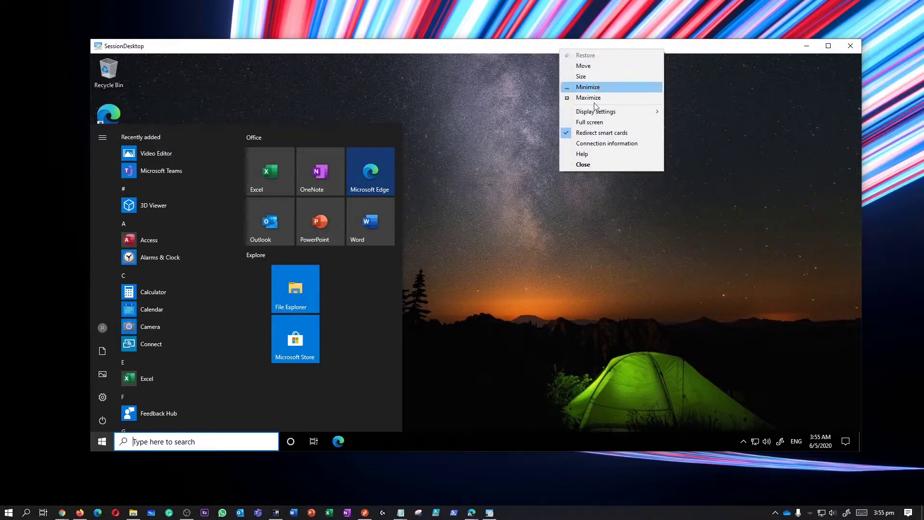
click(607, 144)
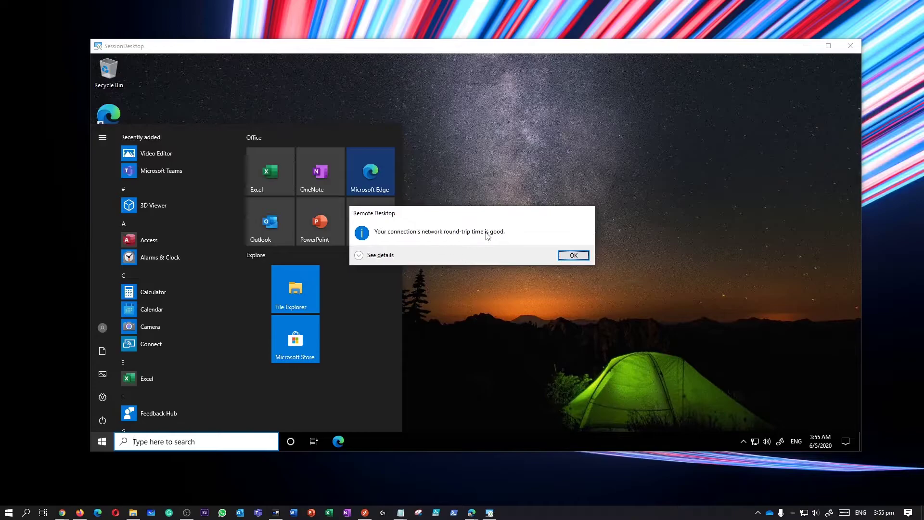
click(361, 255)
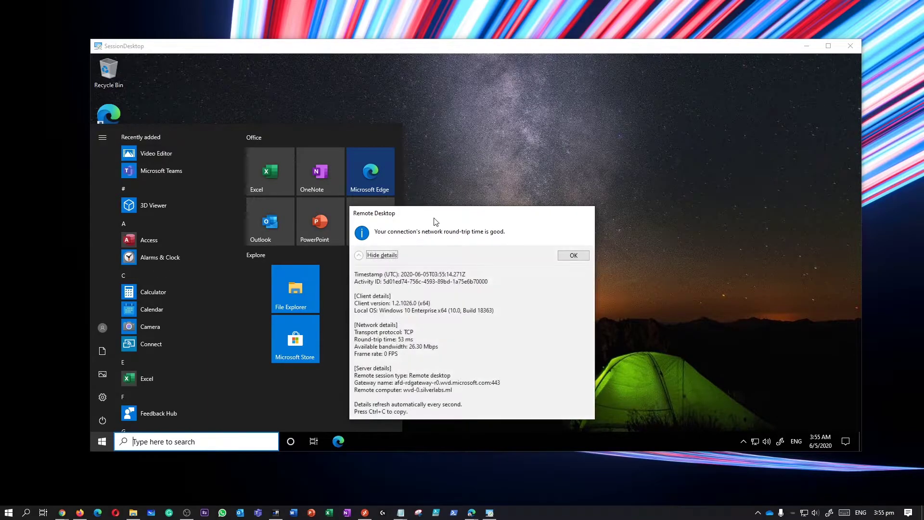
drag(443, 217, 498, 167)
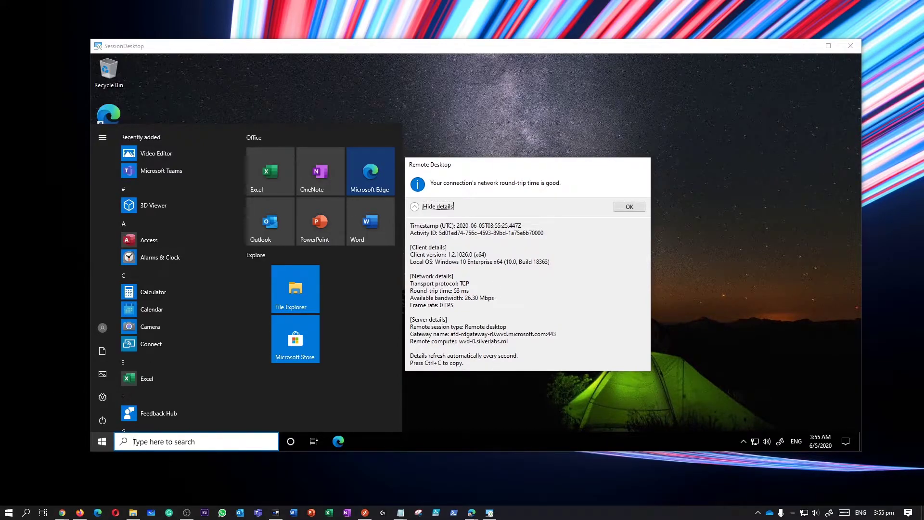
click(187, 512)
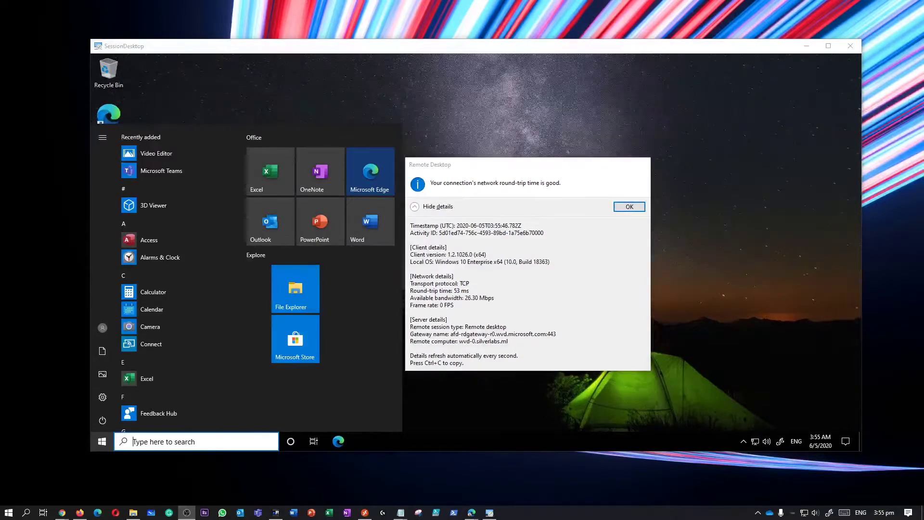
click(633, 208)
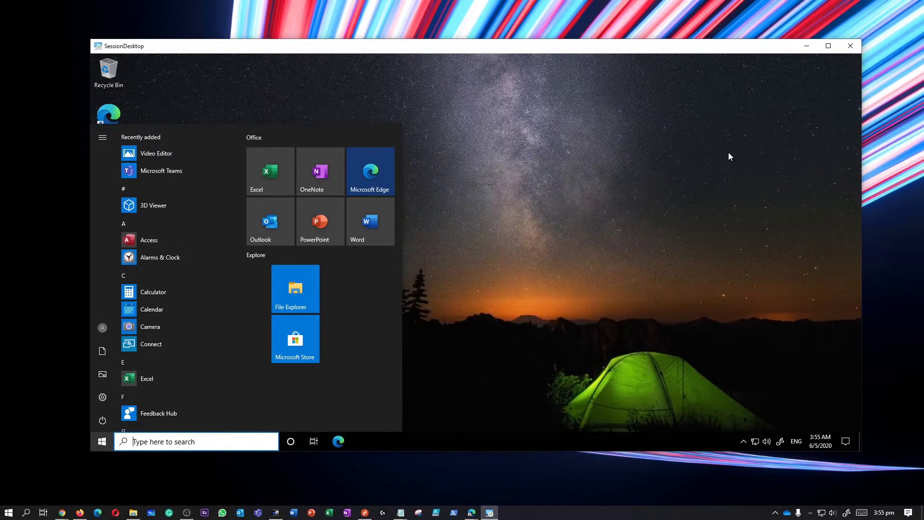
Minimize SessionDesktop and bring Firefox back to the latency article tab.
click(808, 46)
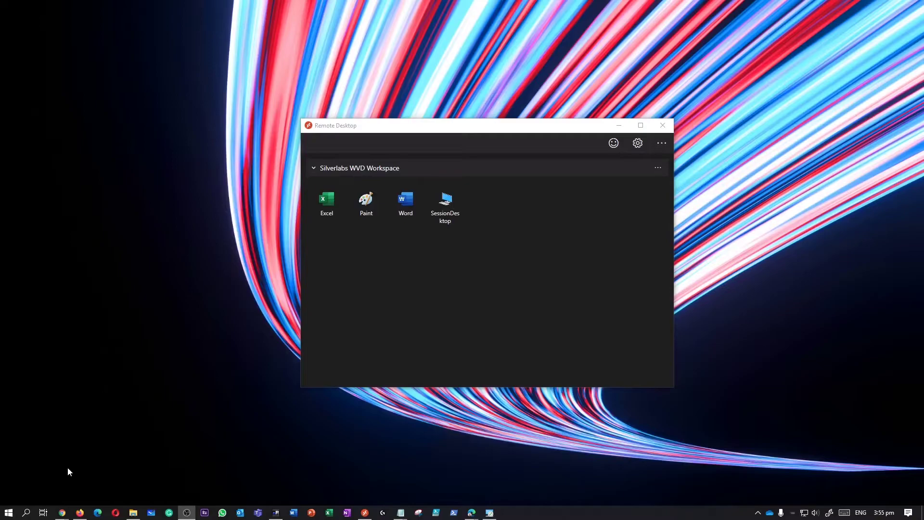
click(81, 512)
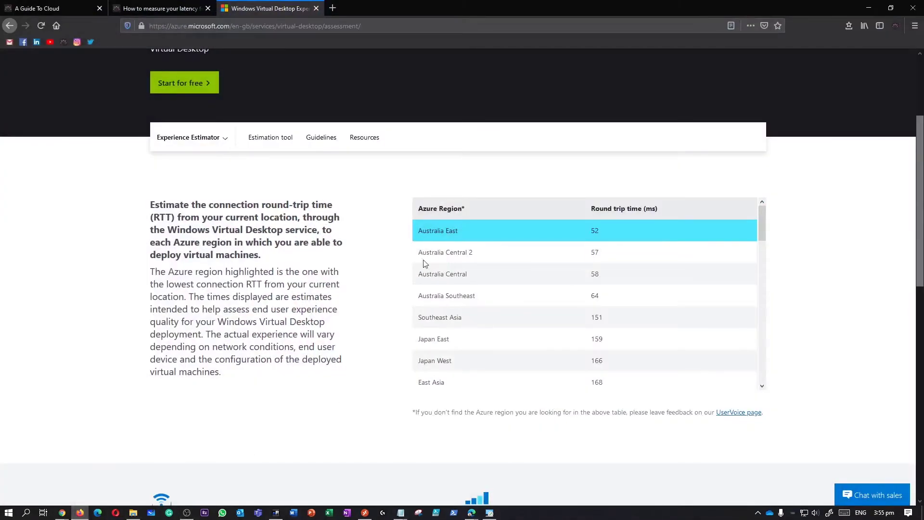
click(176, 7)
scroll(423, 284, down, 6)
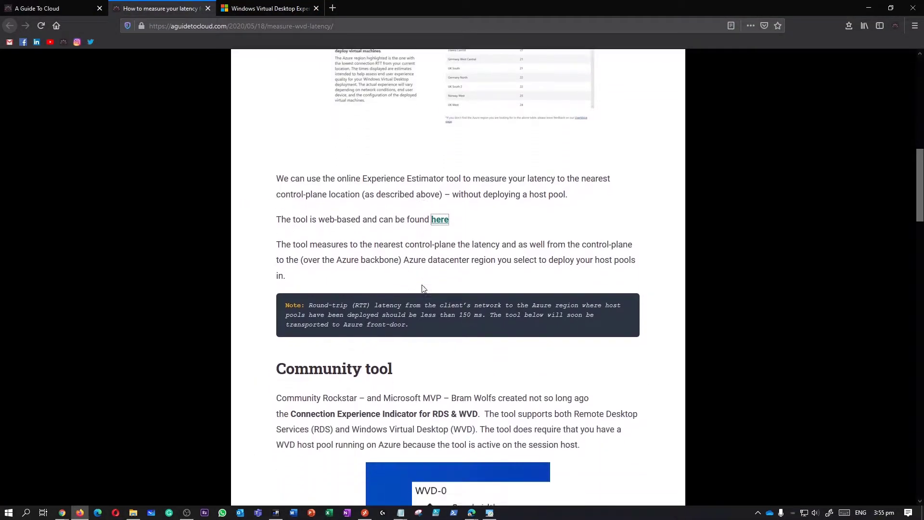
Highlight the Community tool heading and the tool author's name in the article.
drag(276, 162, 422, 168)
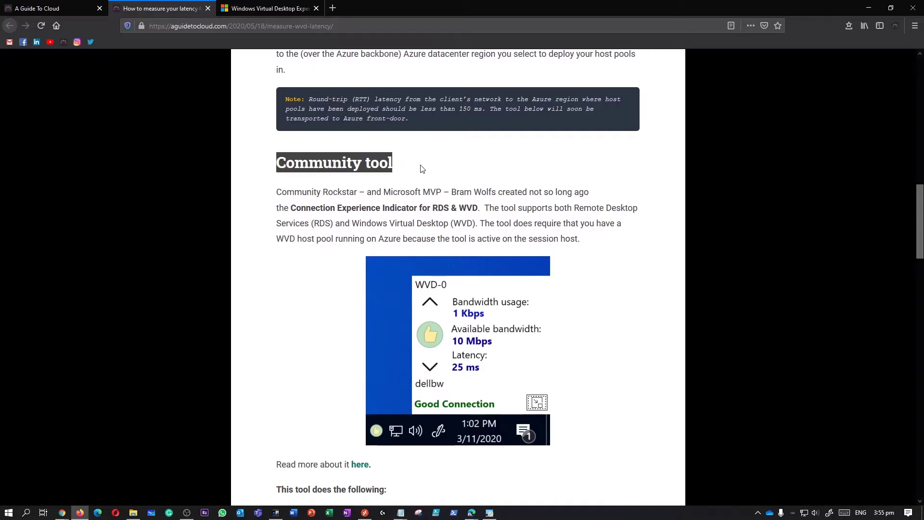
scroll(341, 176, down, 1)
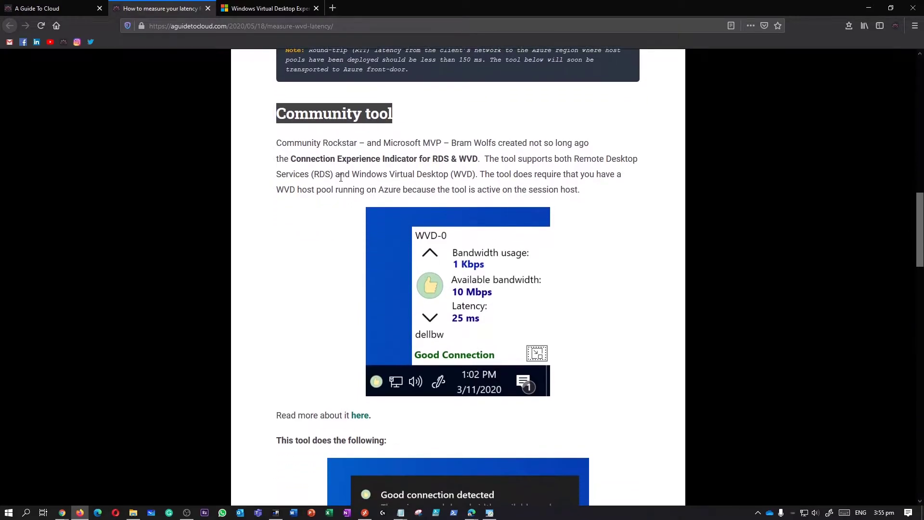
drag(450, 143, 502, 143)
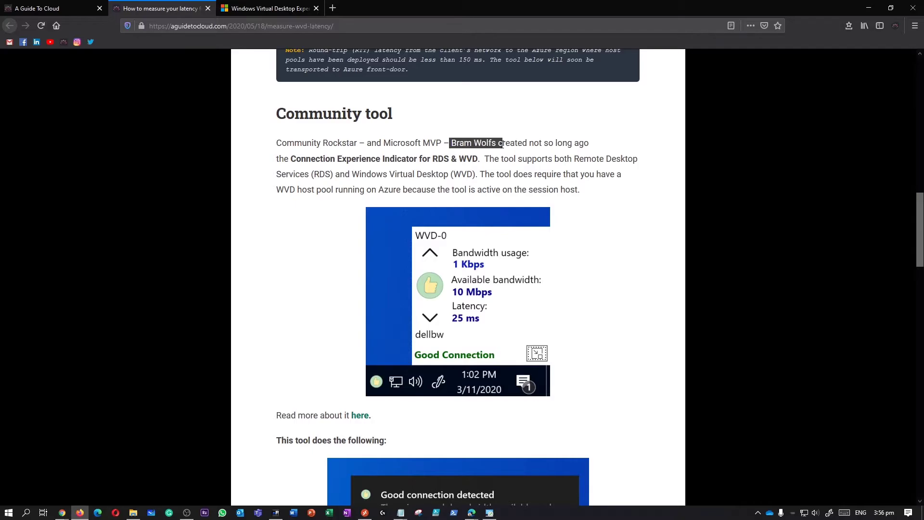
scroll(485, 187, down, 4)
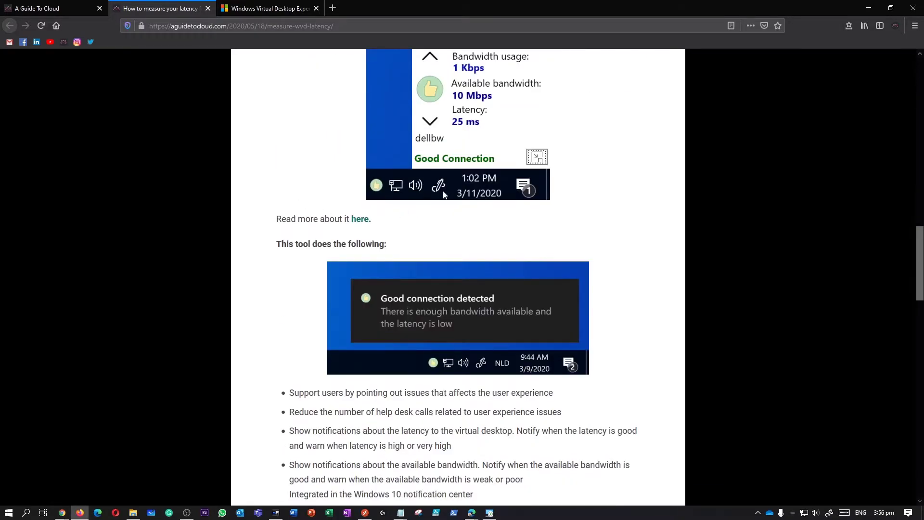
Open the 'here' link to the Connection Experience Indicator blog in a new tab and copy its URL.
right_click(361, 220)
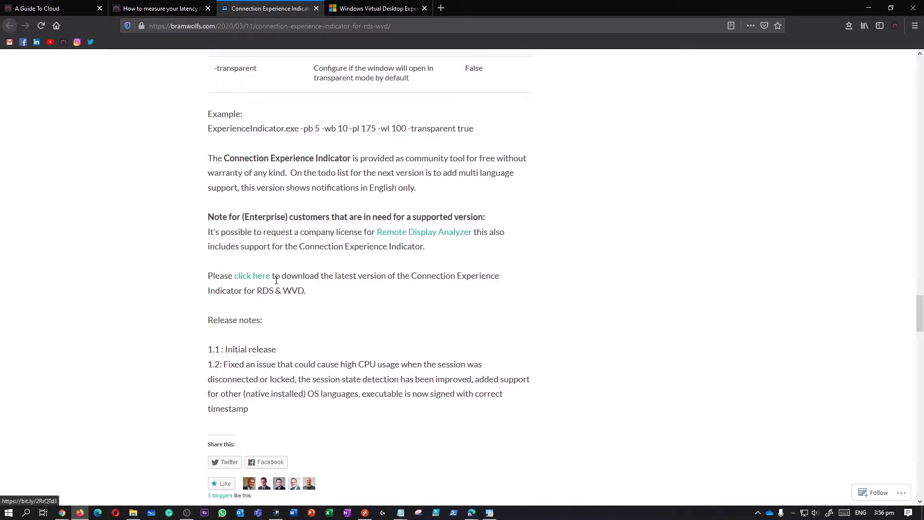
click(317, 26)
right_click(318, 26)
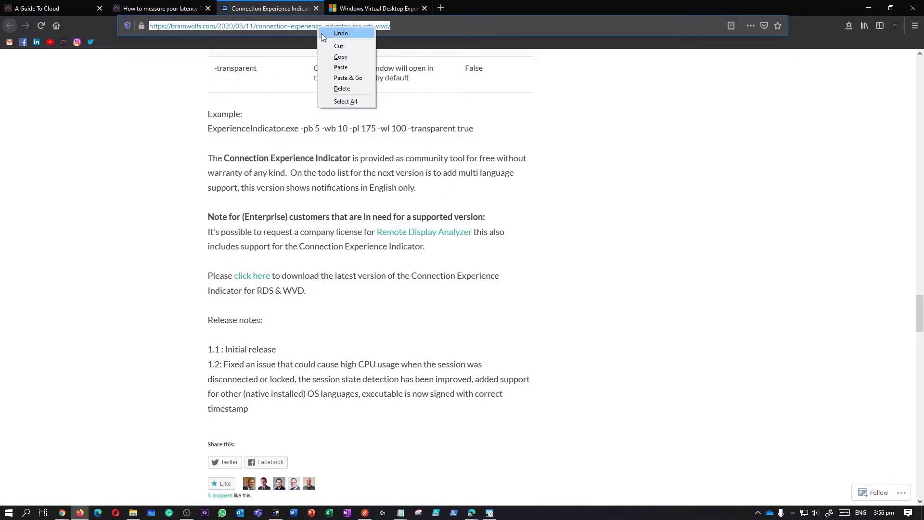
click(340, 57)
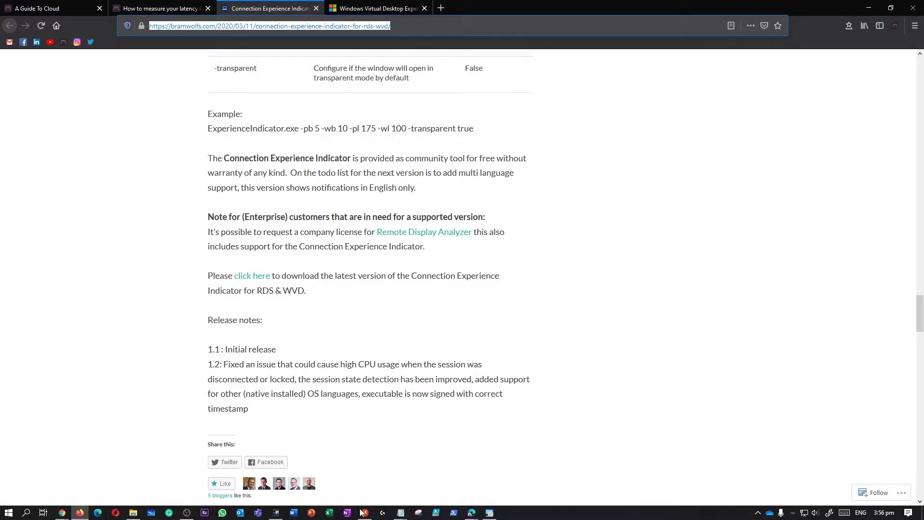
Launch Edge on WVD-0, accept first-run defaults without signing in, and select the address bar.
click(279, 513)
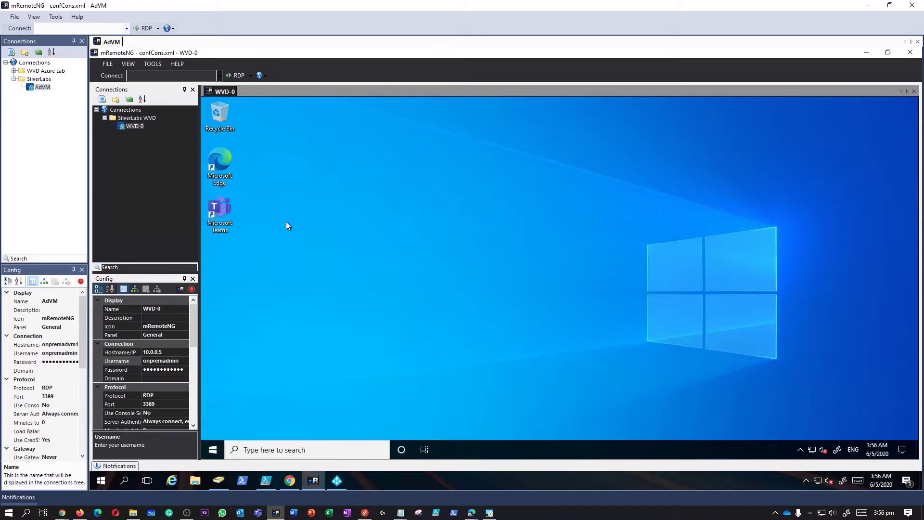
double_click(216, 161)
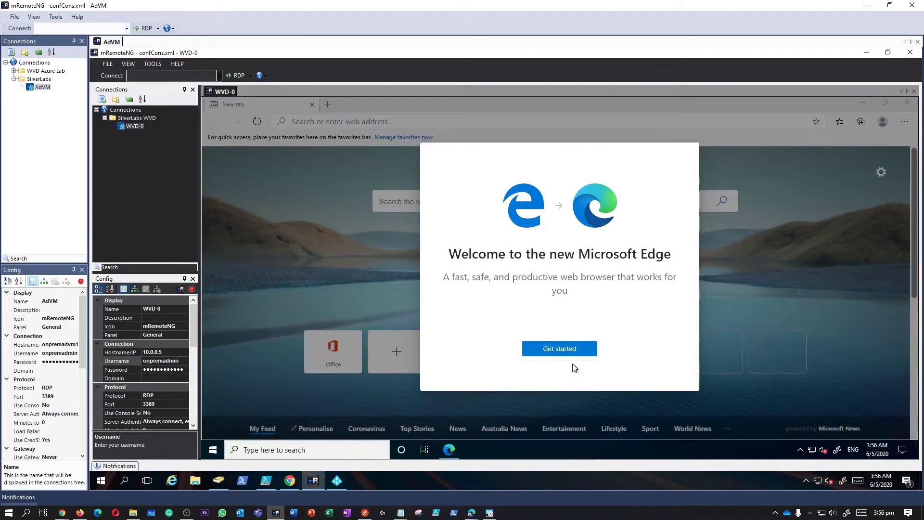
click(577, 350)
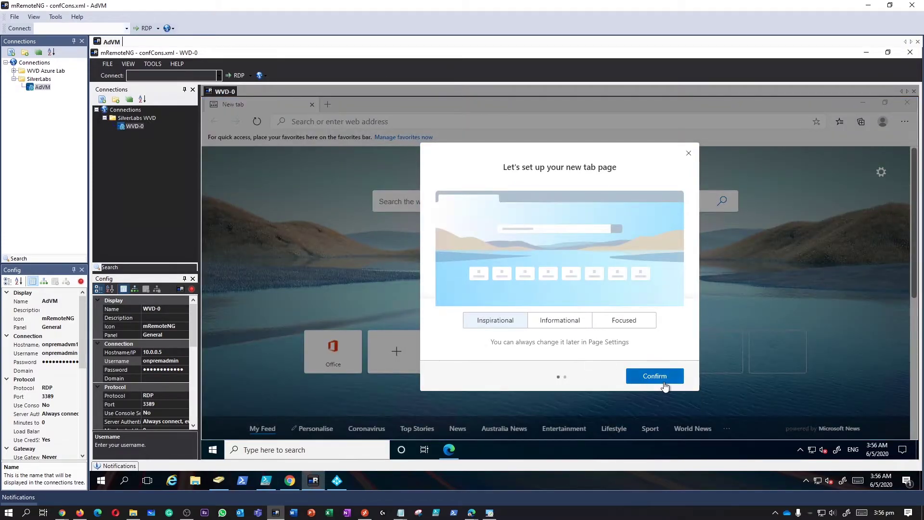
click(661, 380)
click(572, 348)
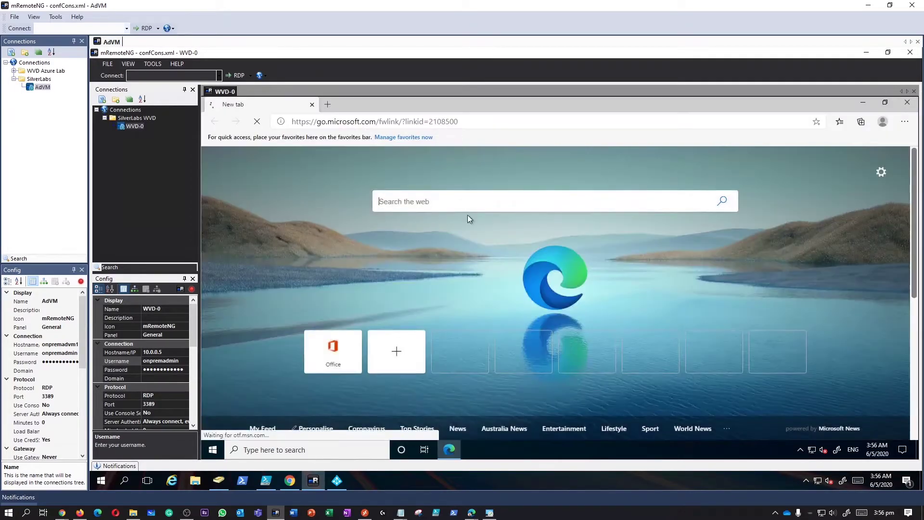
click(414, 123)
Paste the blog address into Edge, scroll to the release notes, and download the latest zip.
key(ctrl+v)
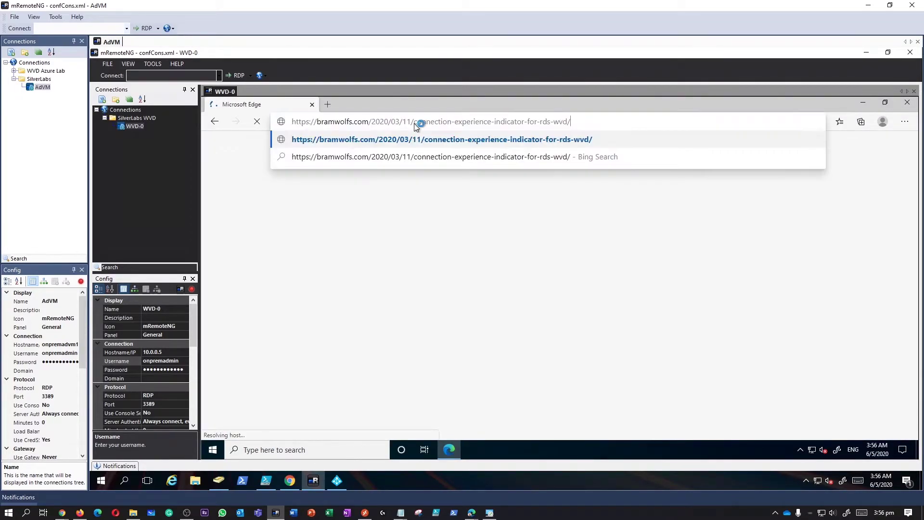
key(Return)
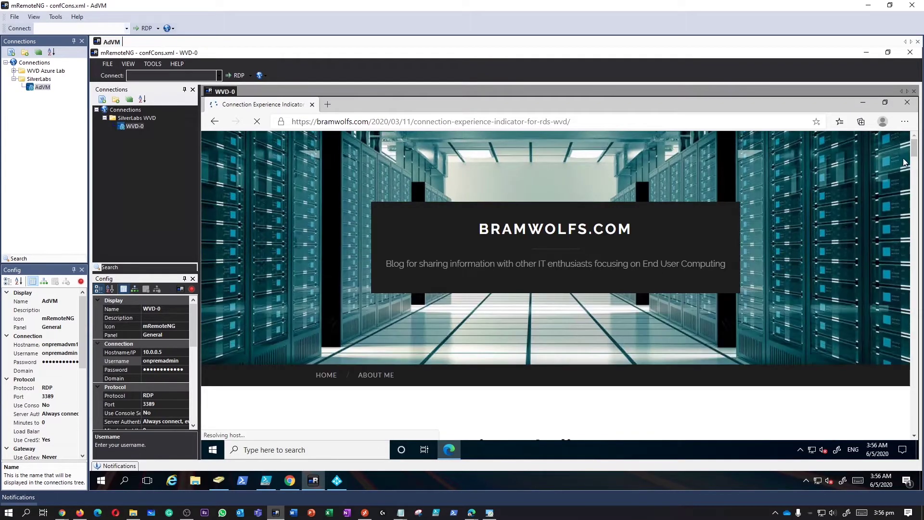
drag(914, 153, 917, 219)
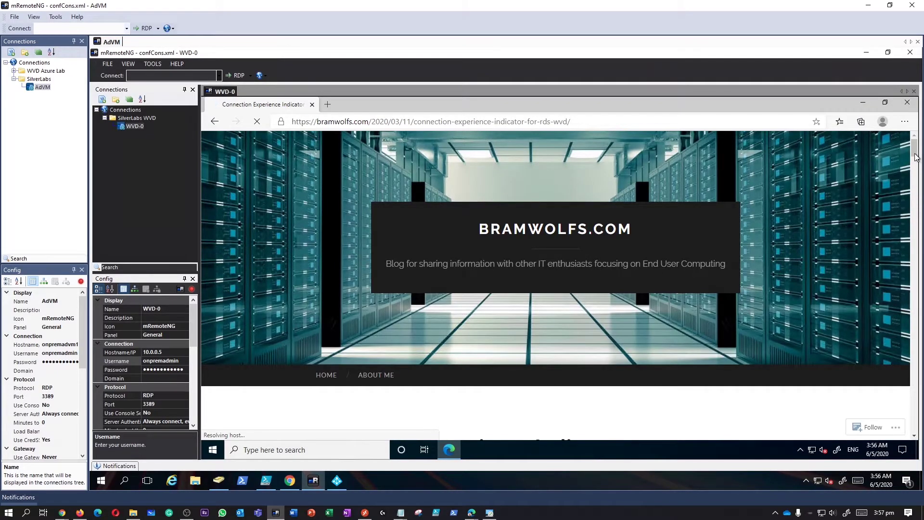
scroll(467, 338, down, 8)
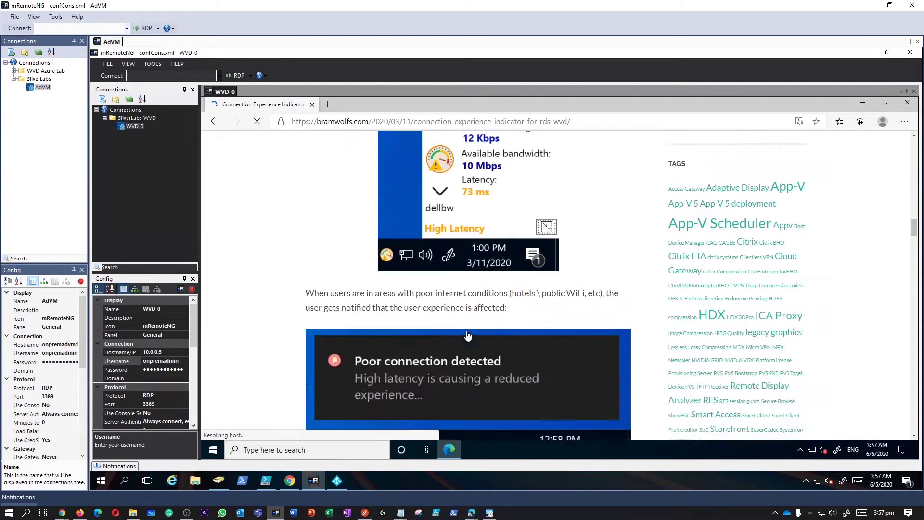
scroll(467, 338, down, 15)
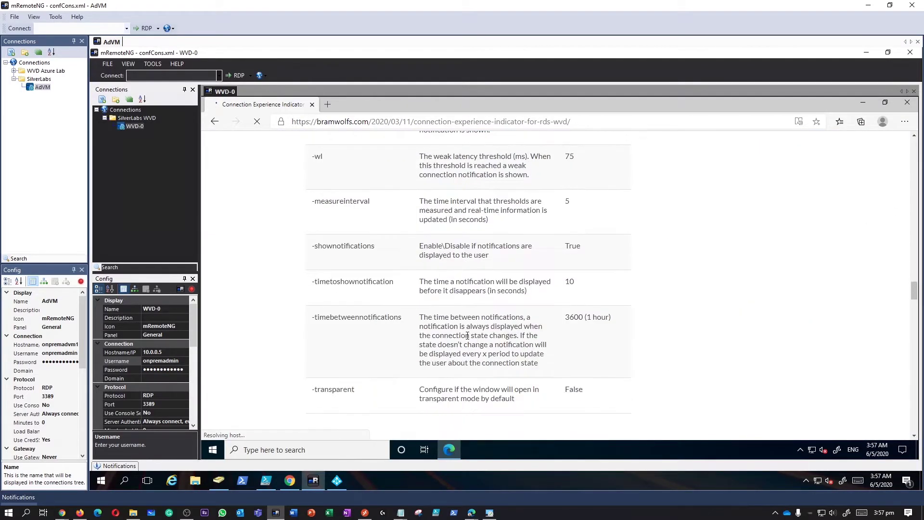
scroll(467, 338, down, 4)
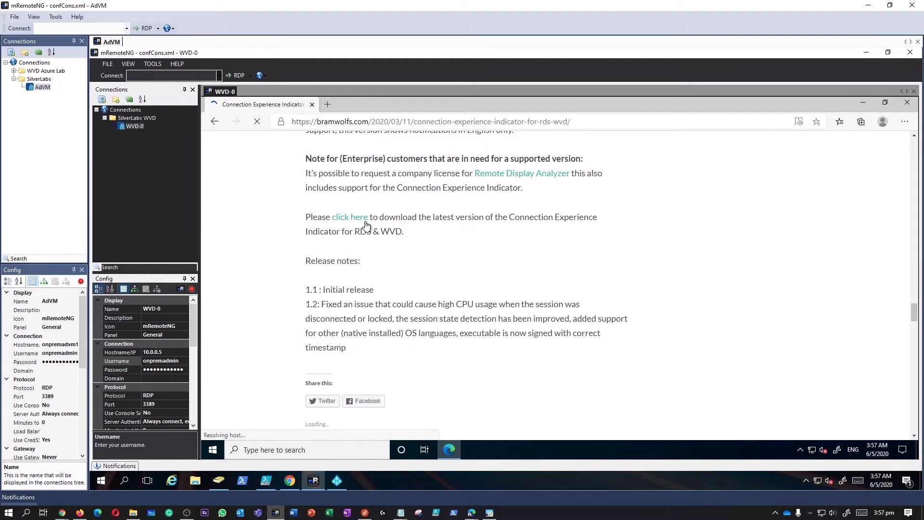
click(349, 217)
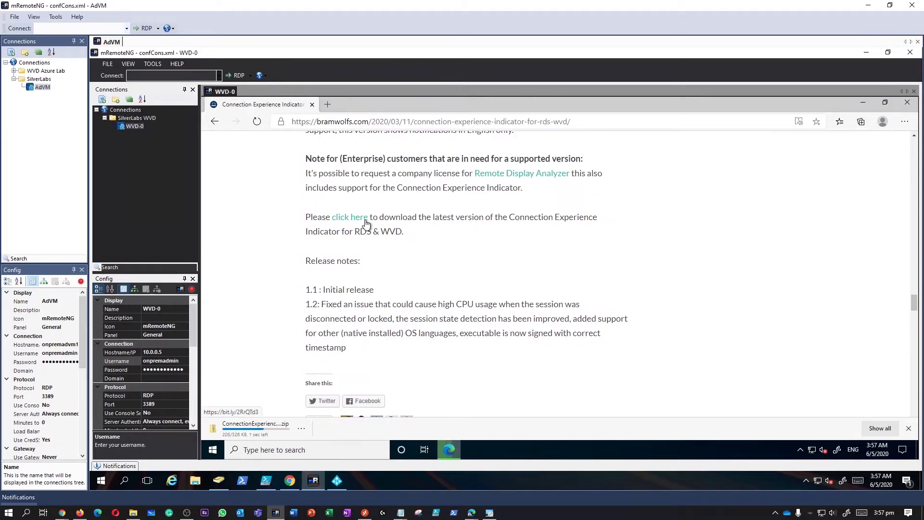
Show the ConnectionExperienceIndicator1.2 zip in its folder, extract it there, and select ExperienceIndicator.
click(302, 428)
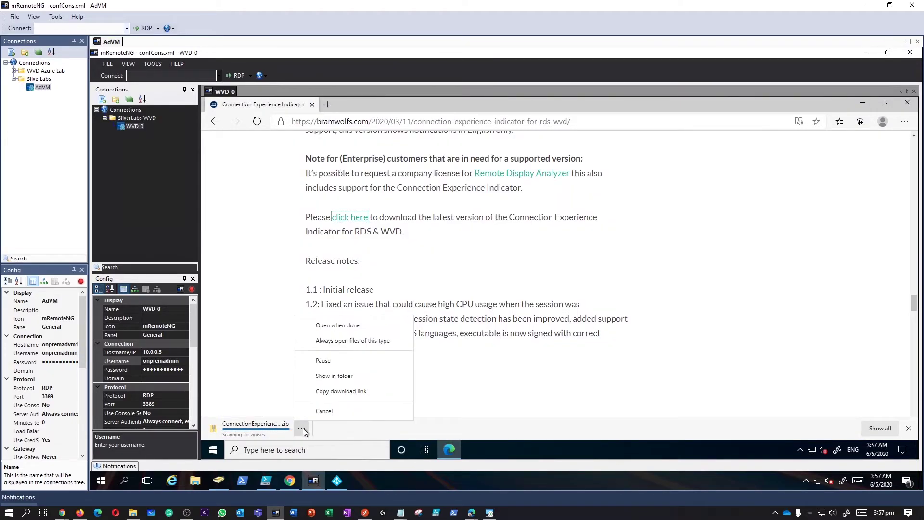
click(340, 375)
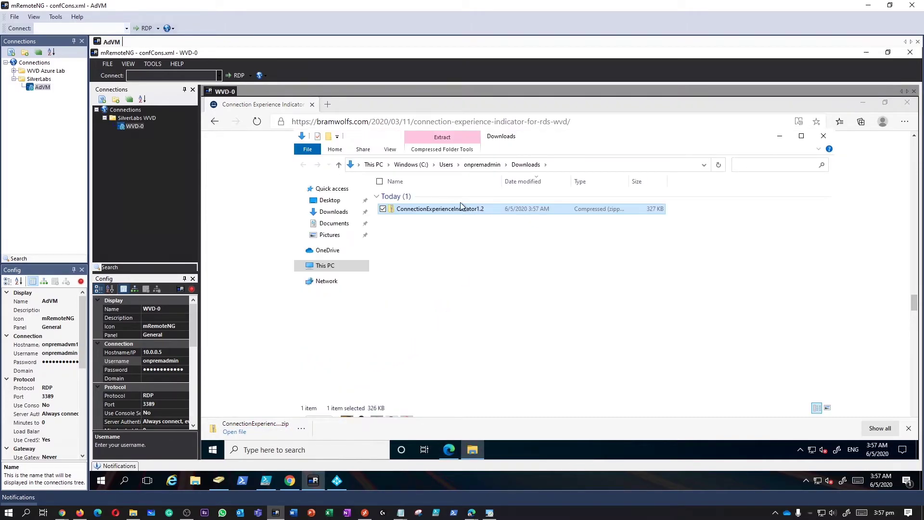
right_click(452, 210)
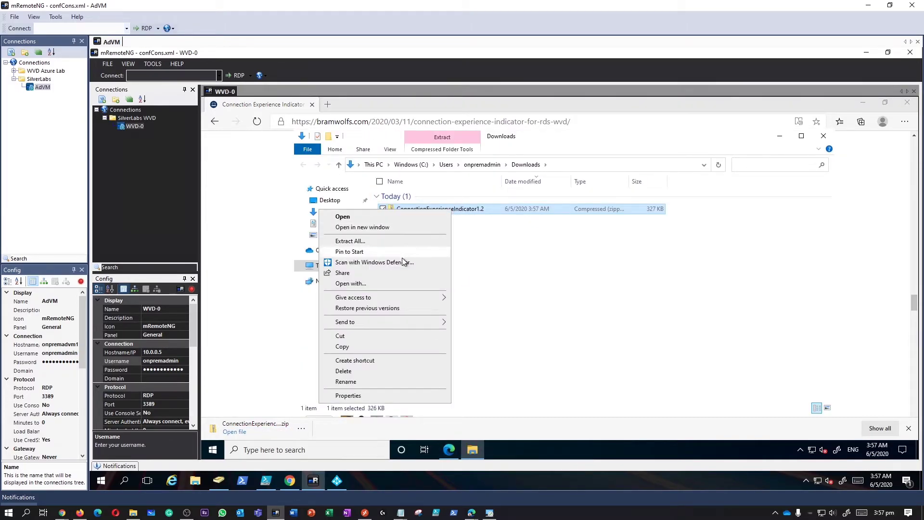
click(398, 242)
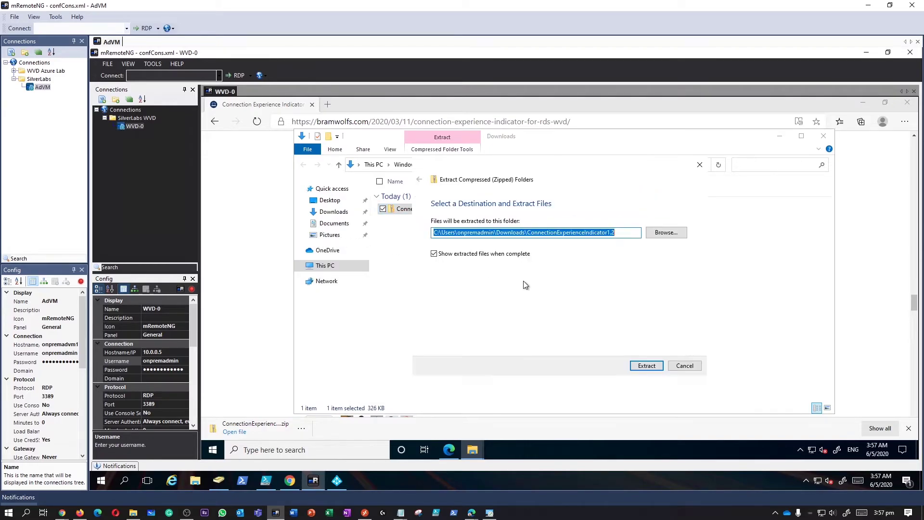
click(652, 365)
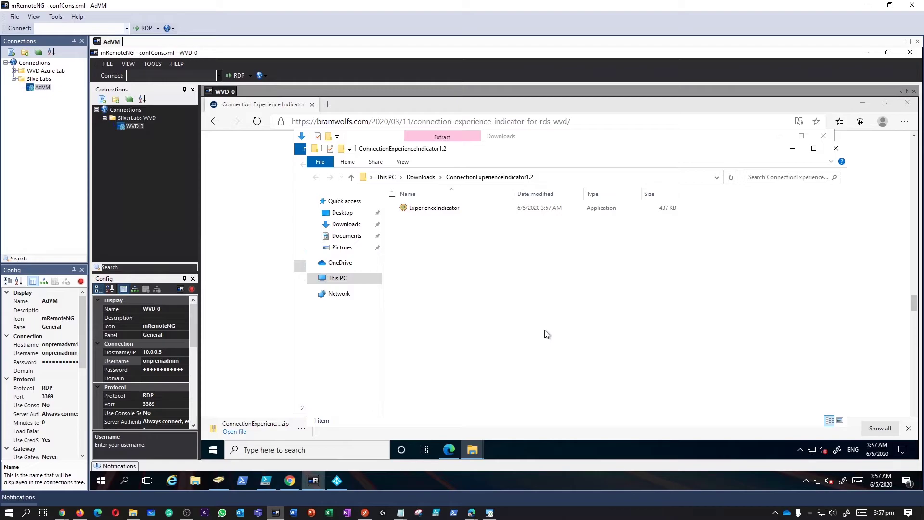
click(445, 214)
Run ExperienceIndicator as administrator and open its tray panel showing Good Connection at 1 ms.
right_click(444, 214)
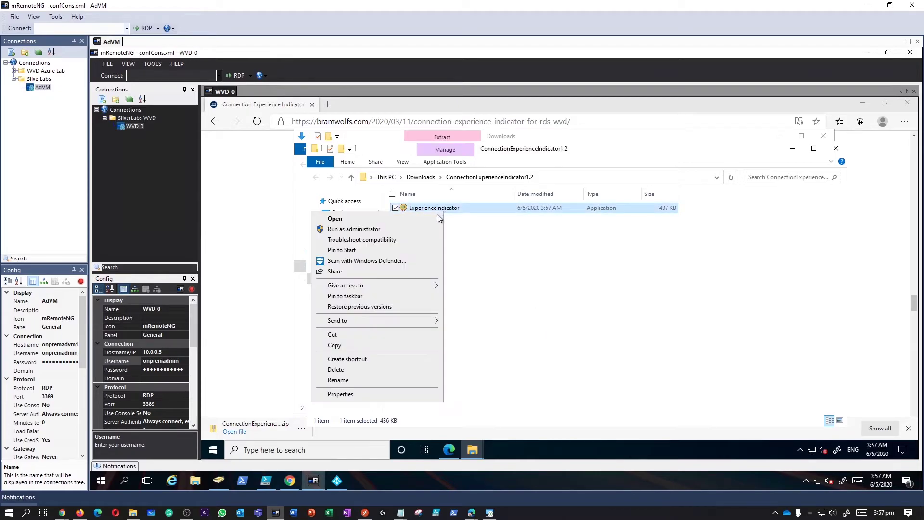
click(423, 229)
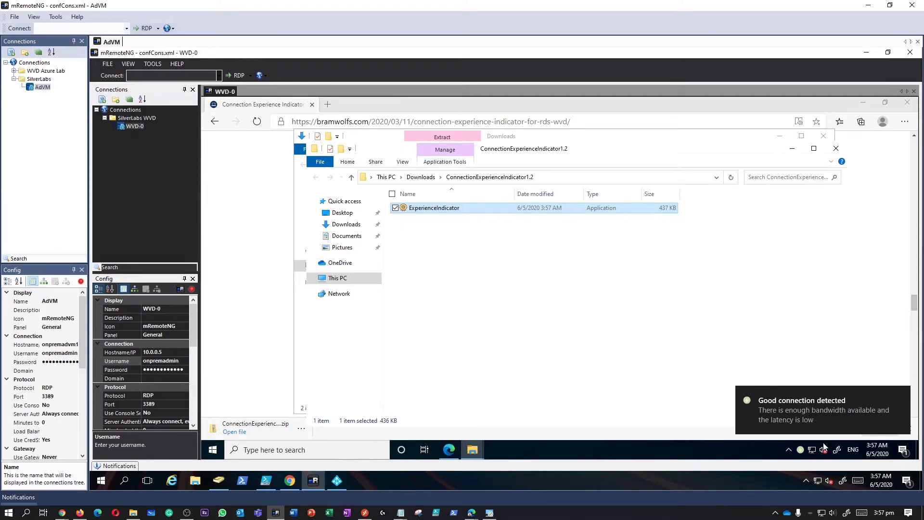
click(801, 449)
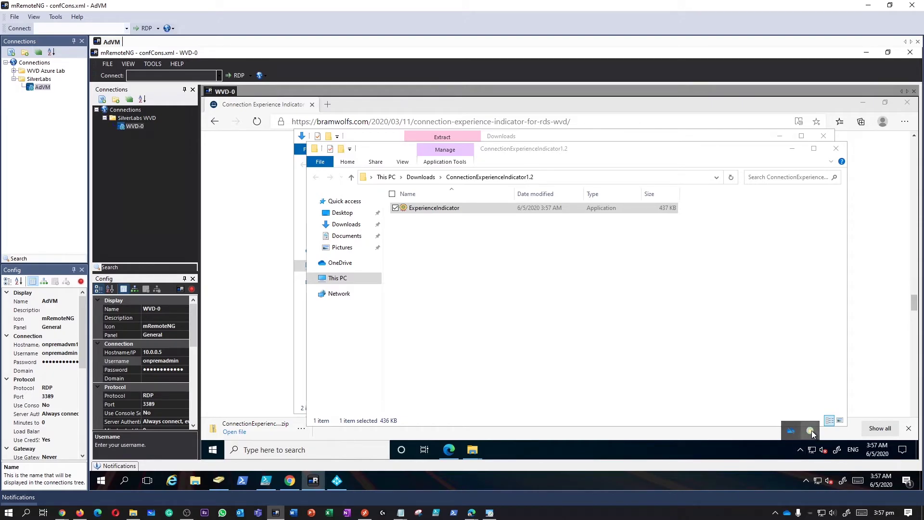
click(810, 431)
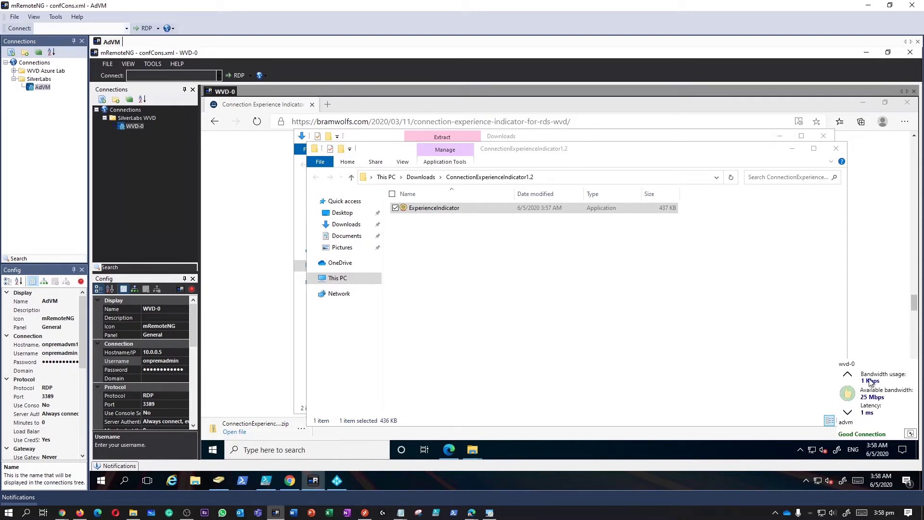
click(661, 339)
Dismiss the tray icon flyout and refresh the extracted folder listing.
click(800, 449)
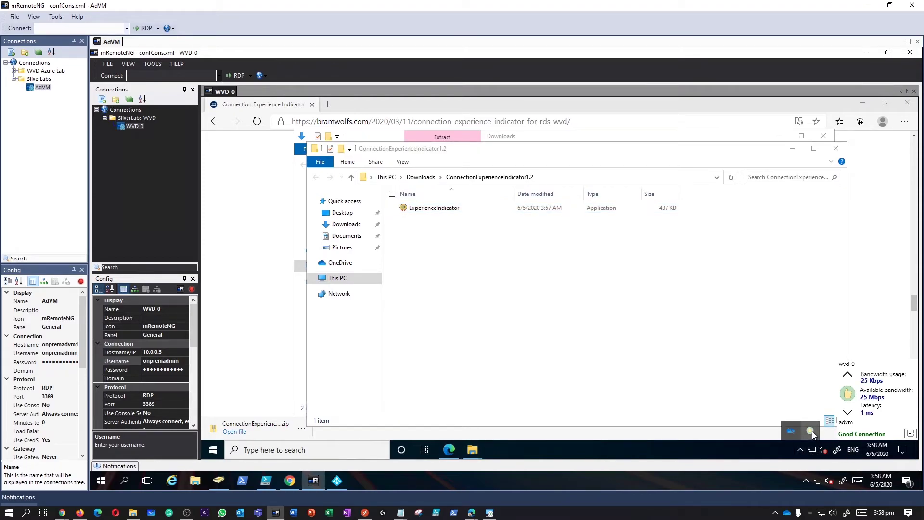
click(729, 331)
right_click(668, 330)
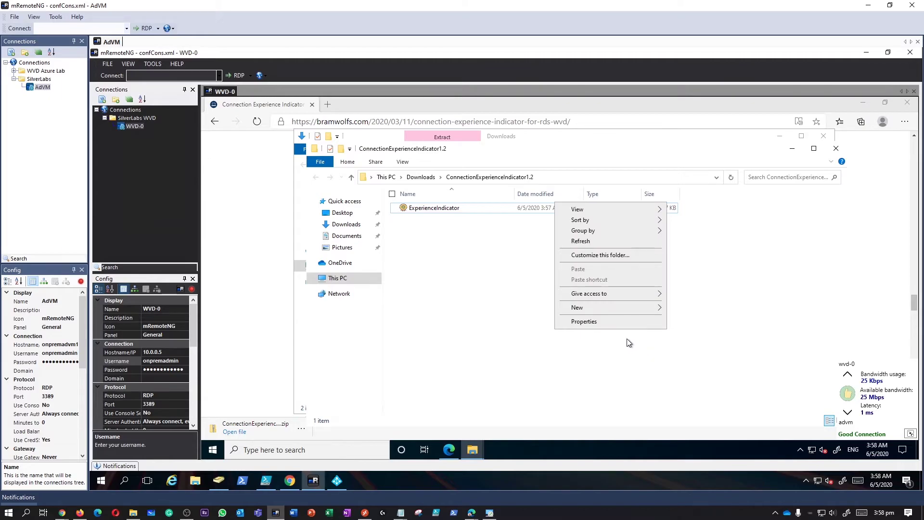
click(583, 241)
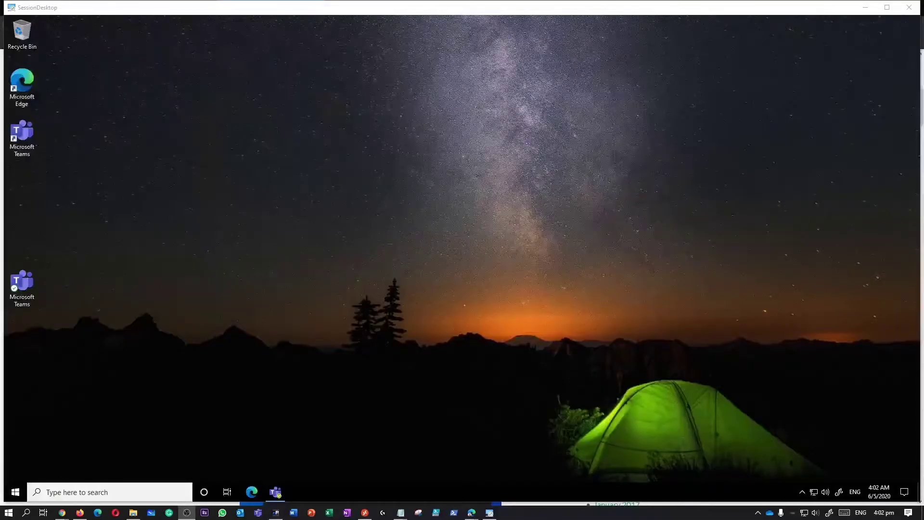
In the session desktop's Edge, download the Connection Experience Indicator zip from the bramwolfs.com article.
click(317, 278)
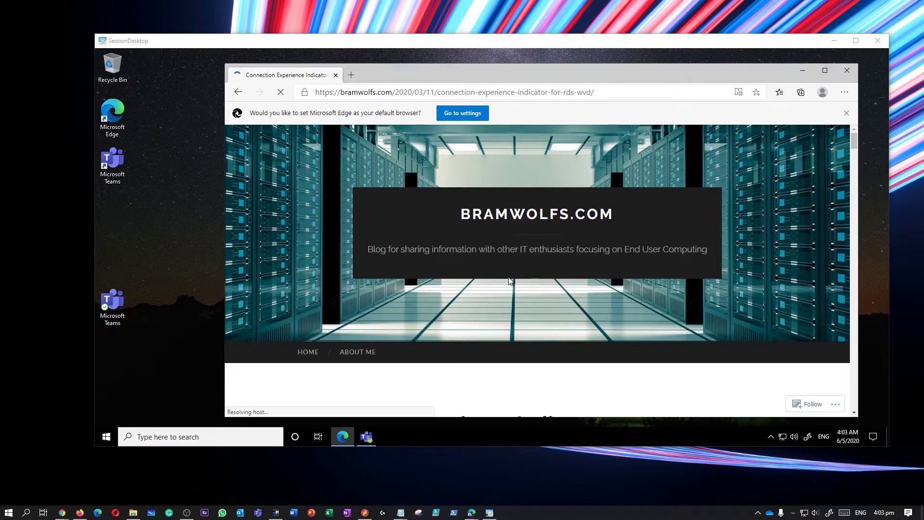
click(855, 147)
drag(855, 151, 854, 308)
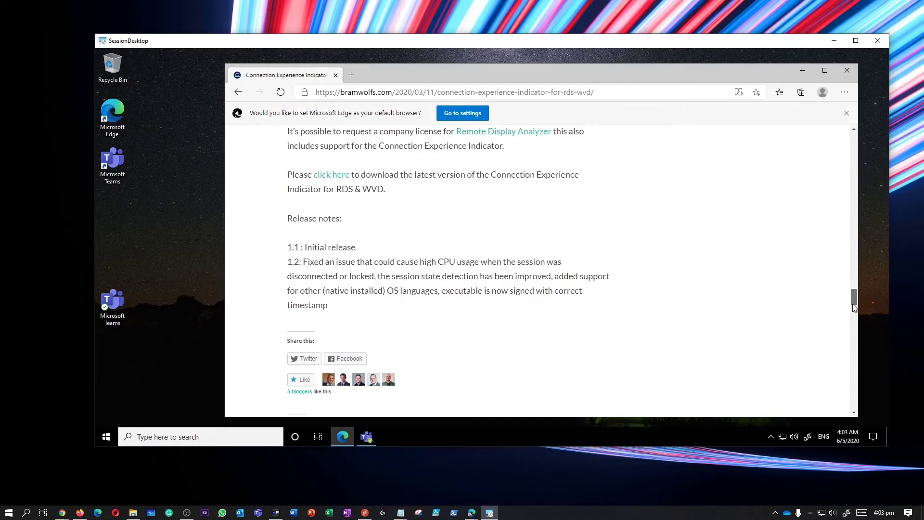
click(327, 178)
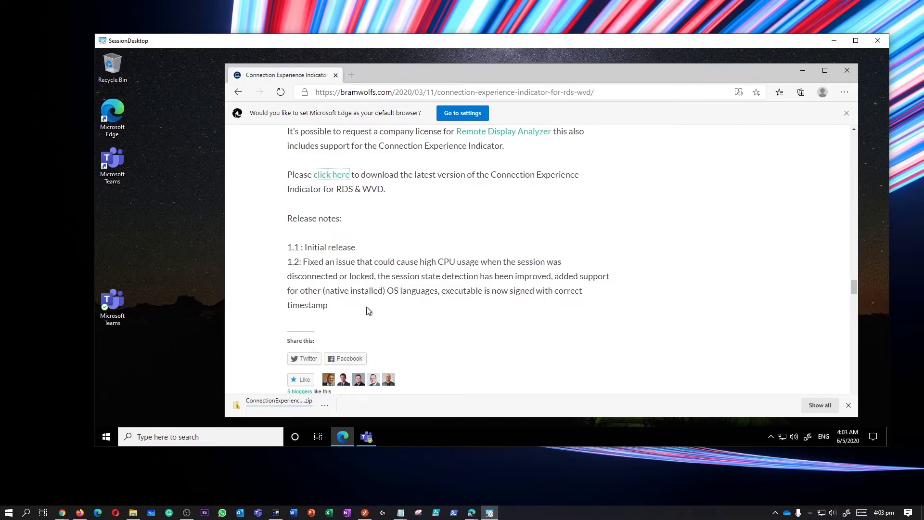
Extract the downloaded zip in the Downloads folder and launch ExperienceIndicator.
right_click(320, 414)
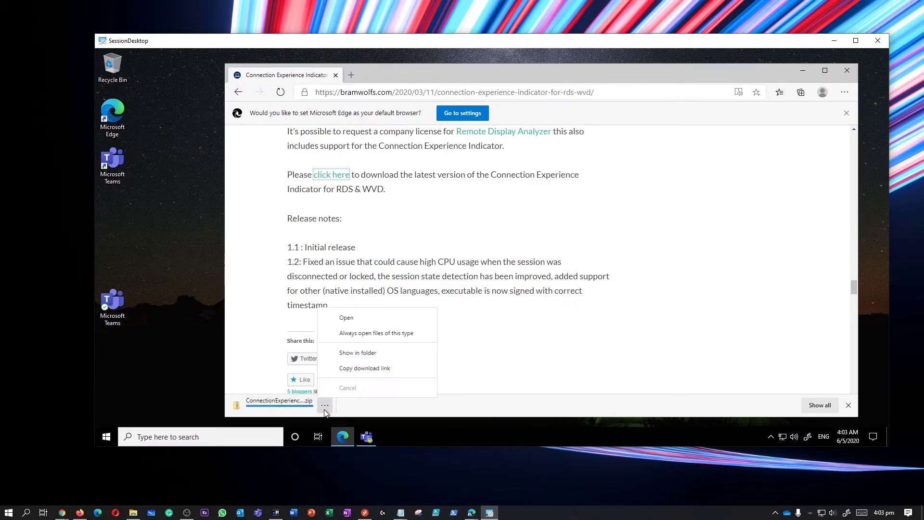
click(354, 354)
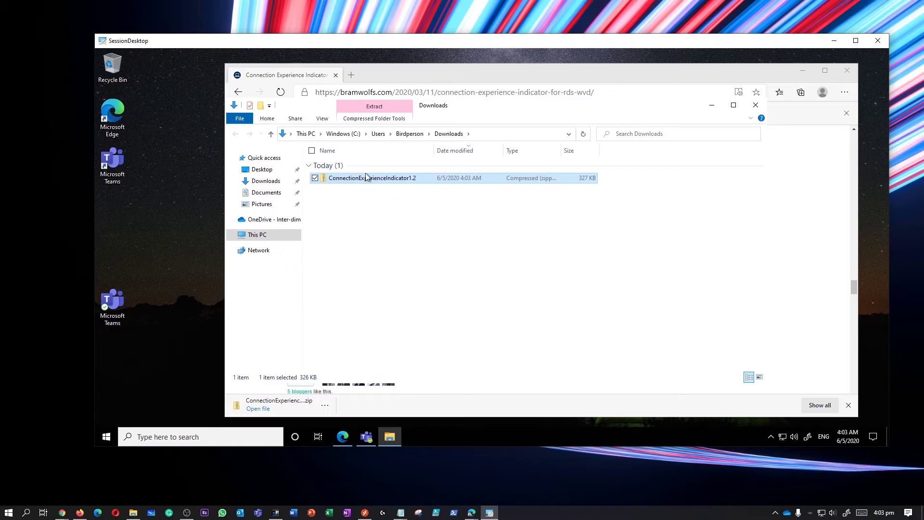
right_click(368, 178)
click(332, 208)
click(584, 335)
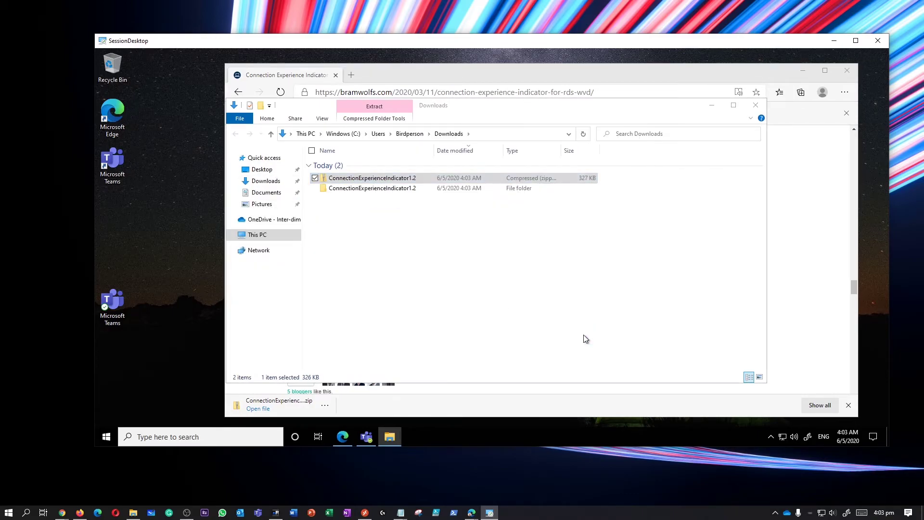
double_click(371, 178)
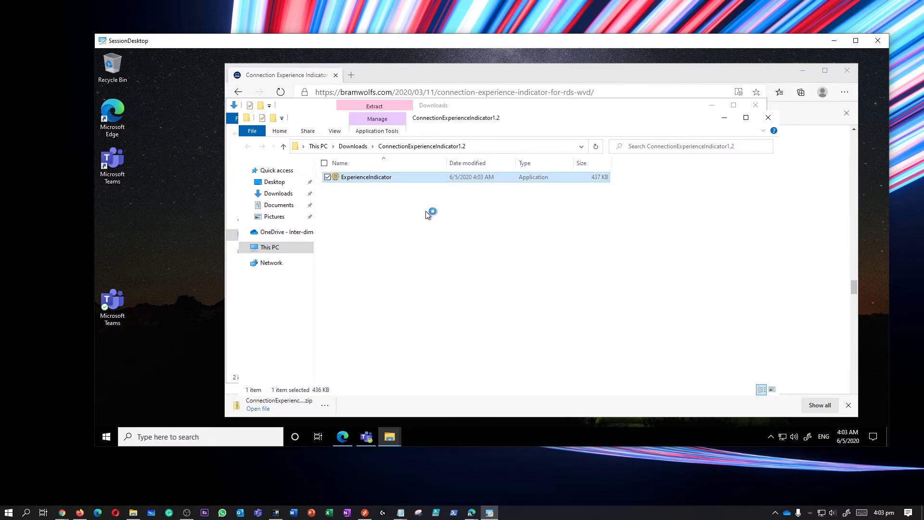
click(771, 437)
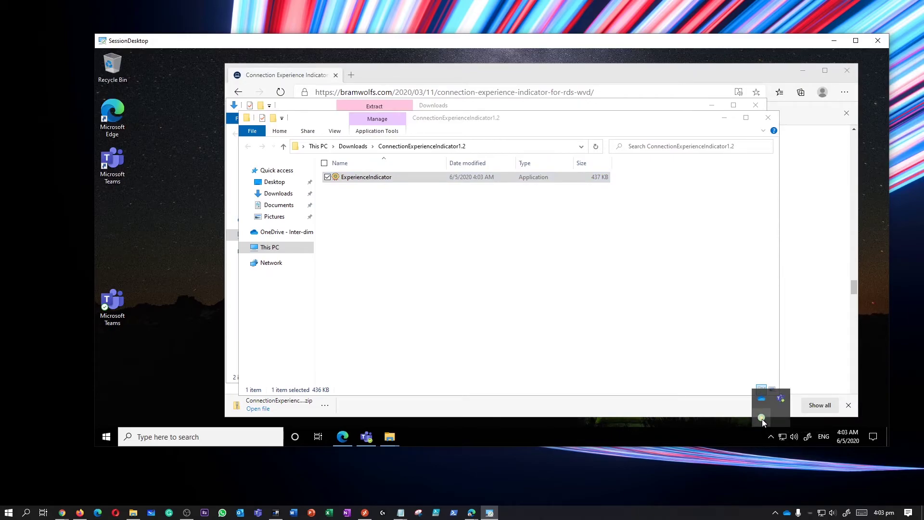
Show the indicator's Good Connection panel at 30 ms, minimising the Explorer and Edge windows.
mouse_move(761, 418)
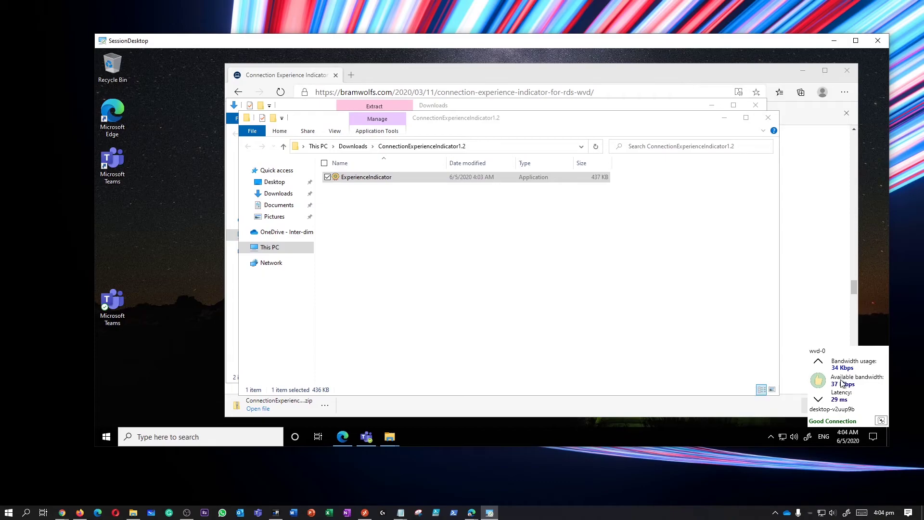
click(724, 118)
click(803, 70)
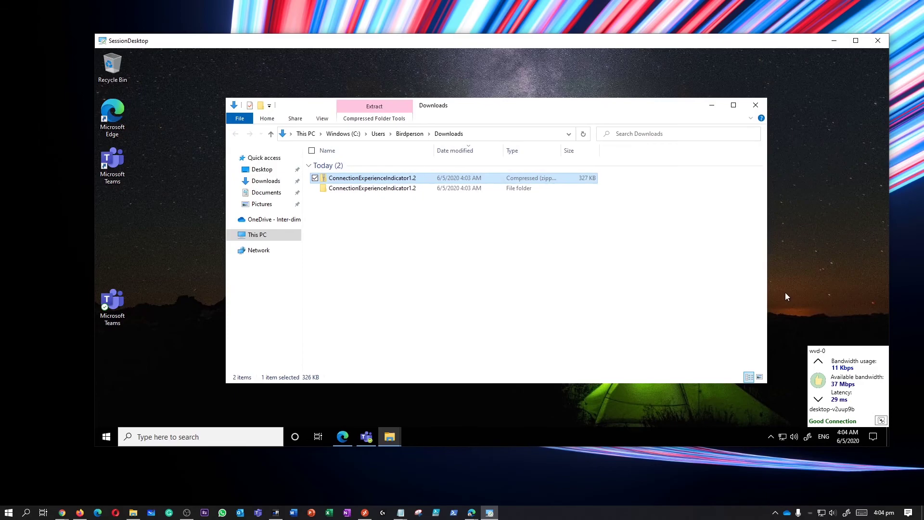
click(711, 105)
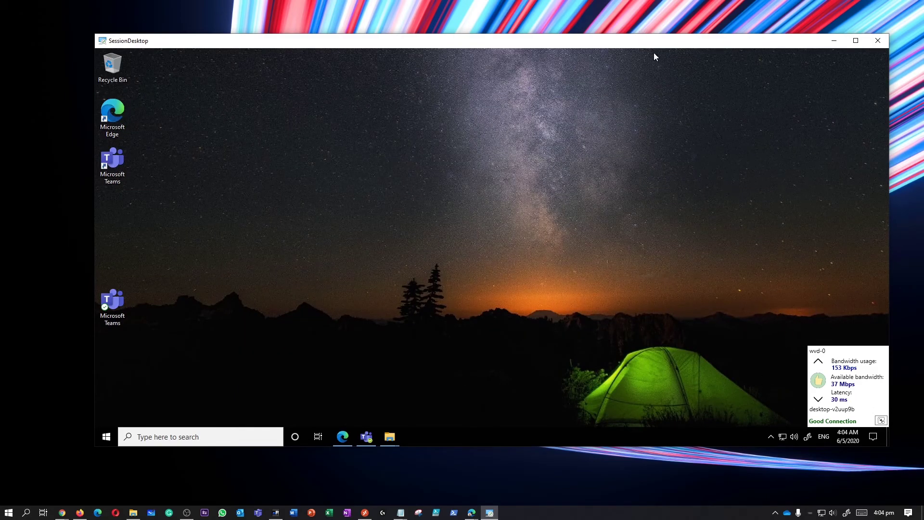
click(771, 436)
click(515, 296)
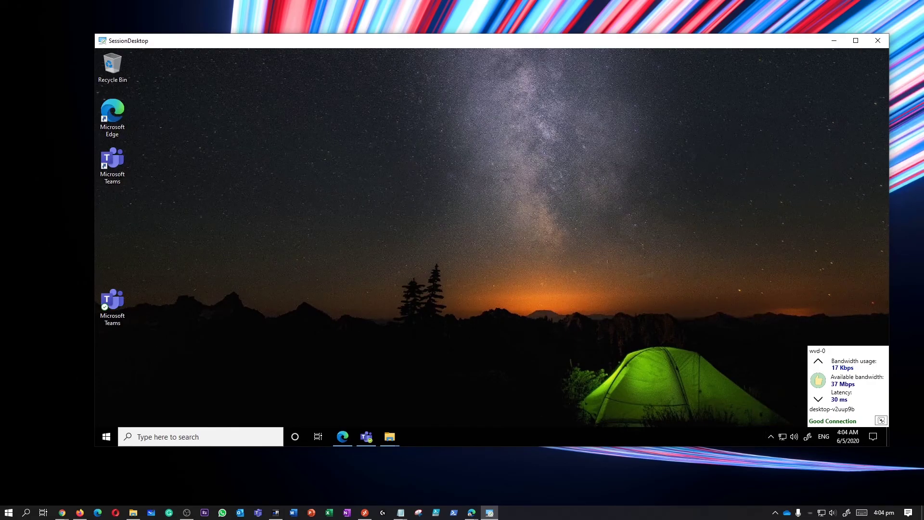